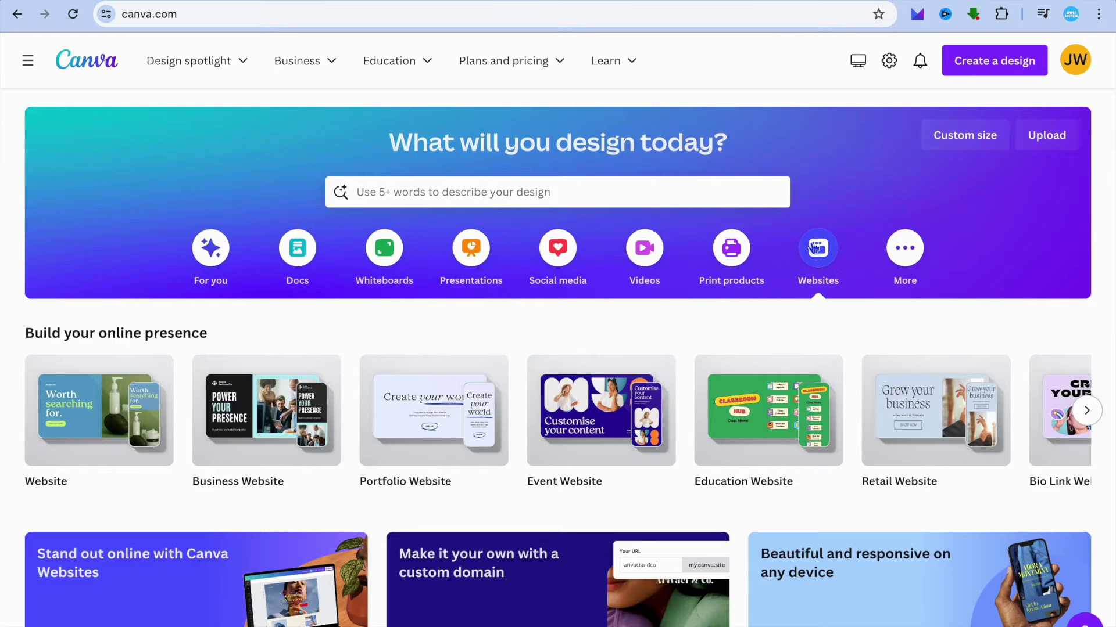
- Start a blank Canva website and apply the photo-left, caption-right page layout
{"action": "mouse_move", "coordinate": [139, 413]}
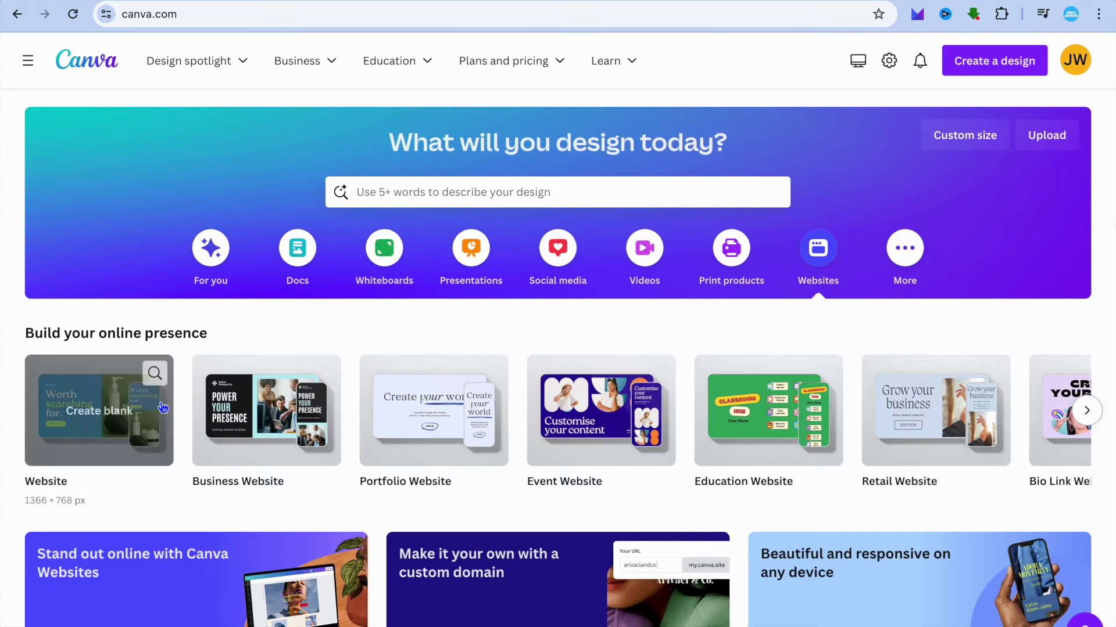
{"action": "left_click", "coordinate": [95, 414]}
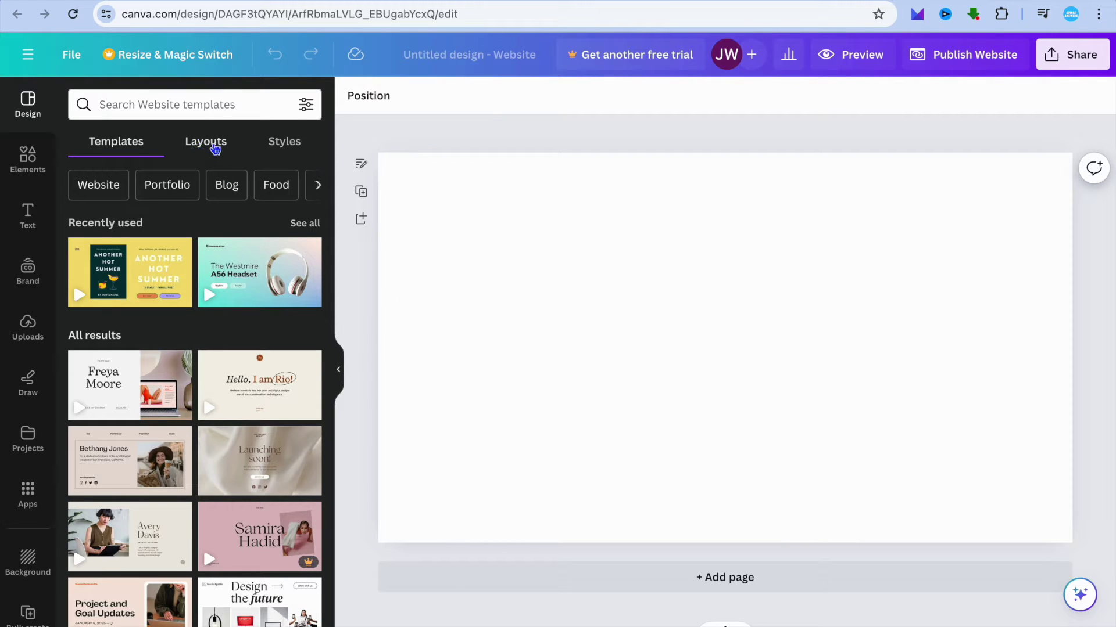
{"action": "left_click", "coordinate": [205, 142]}
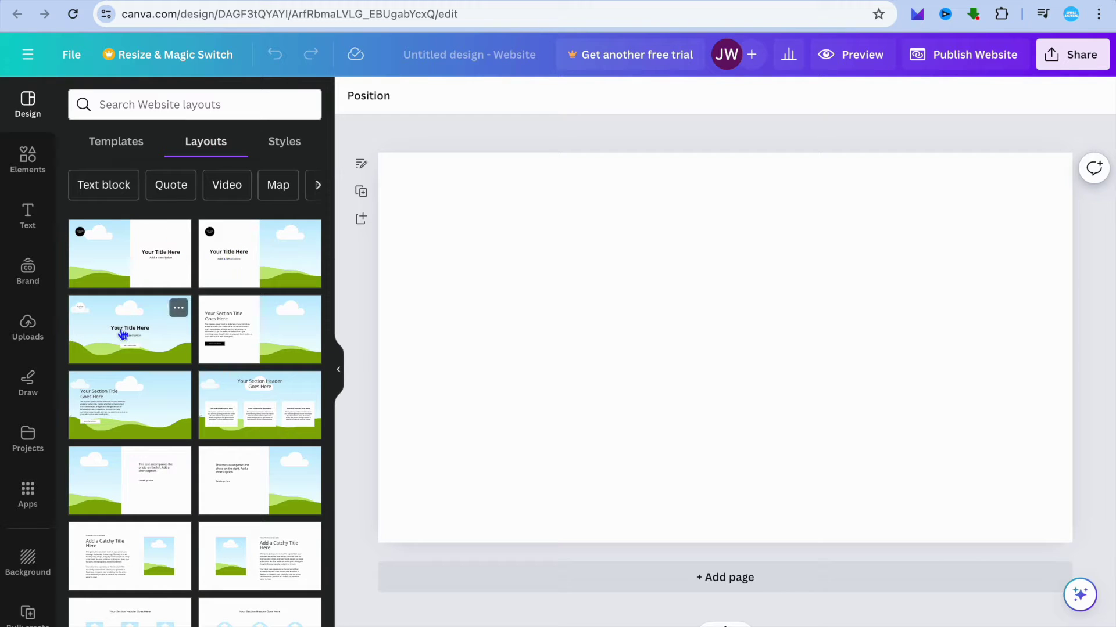
{"action": "scroll", "coordinate": [122, 332], "scroll_direction": "down", "scroll_amount": 3}
{"action": "scroll", "coordinate": [120, 333], "scroll_direction": "down", "scroll_amount": 1}
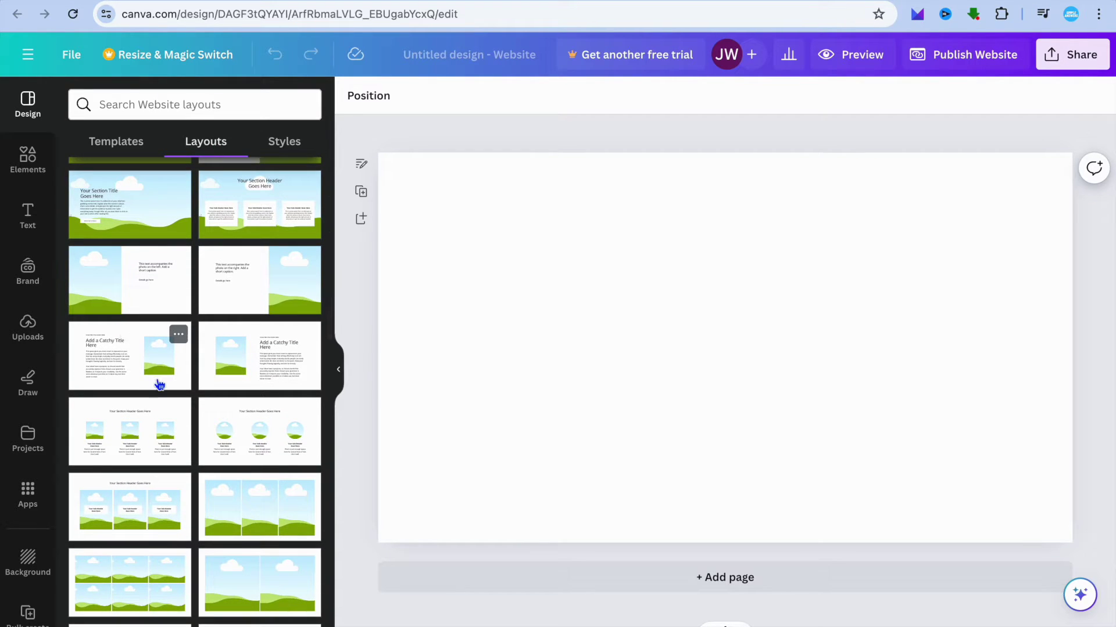
{"action": "scroll", "coordinate": [159, 383], "scroll_direction": "down", "scroll_amount": 2}
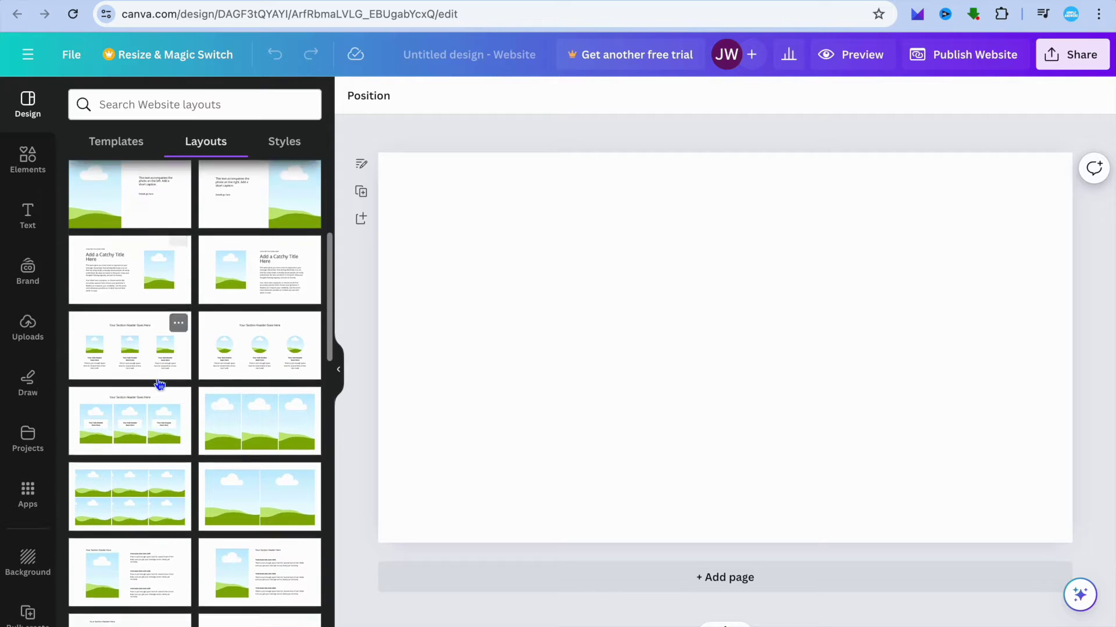
{"action": "scroll", "coordinate": [159, 386], "scroll_direction": "up", "scroll_amount": 2}
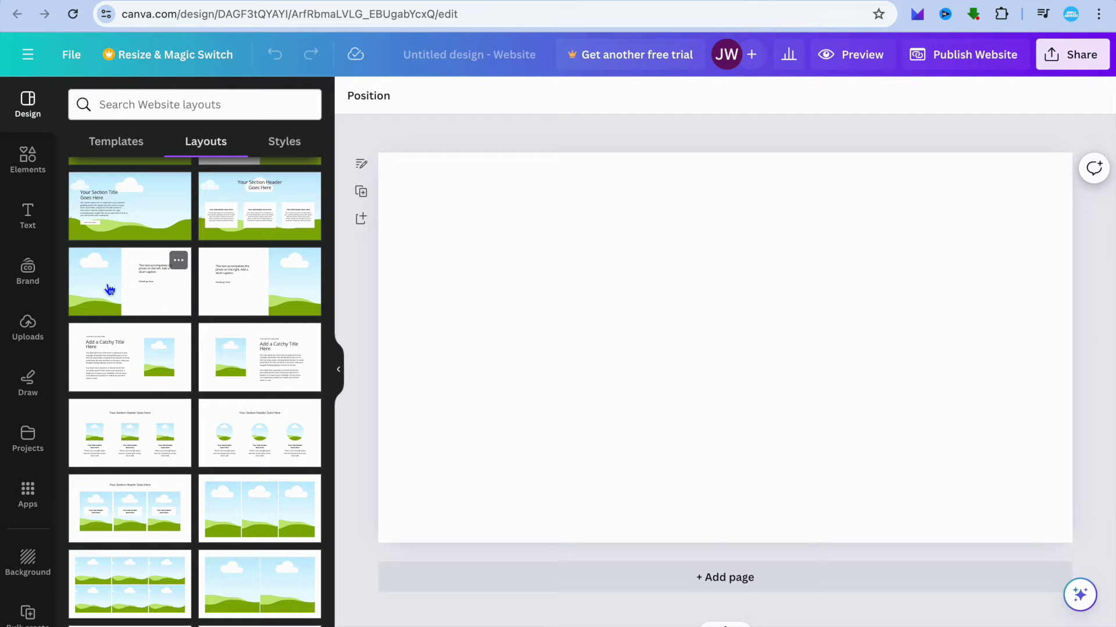
{"action": "left_click", "coordinate": [110, 290]}
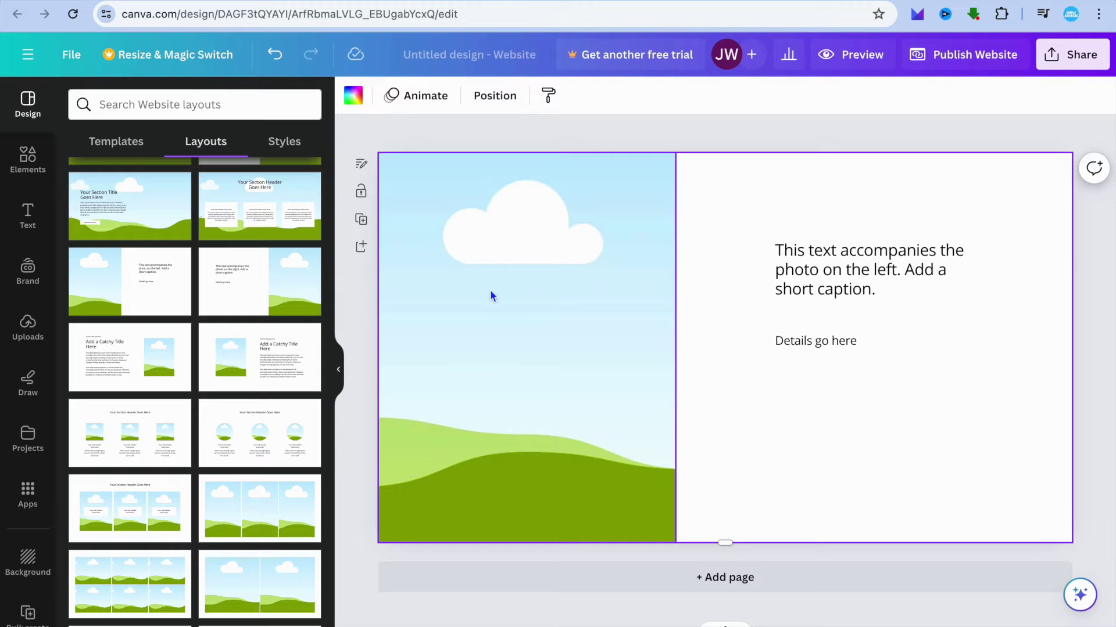
- Search Elements photos for 'dogs' and drop the Bernese puppy photo into the left frame
{"action": "left_click", "coordinate": [35, 168]}
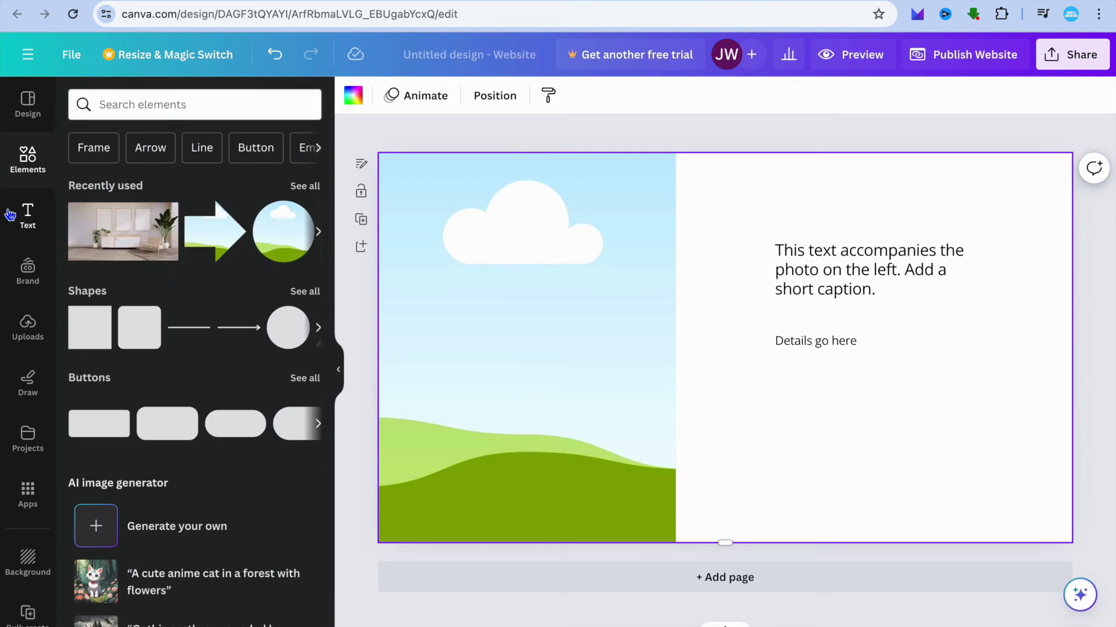
{"action": "left_click", "coordinate": [26, 340]}
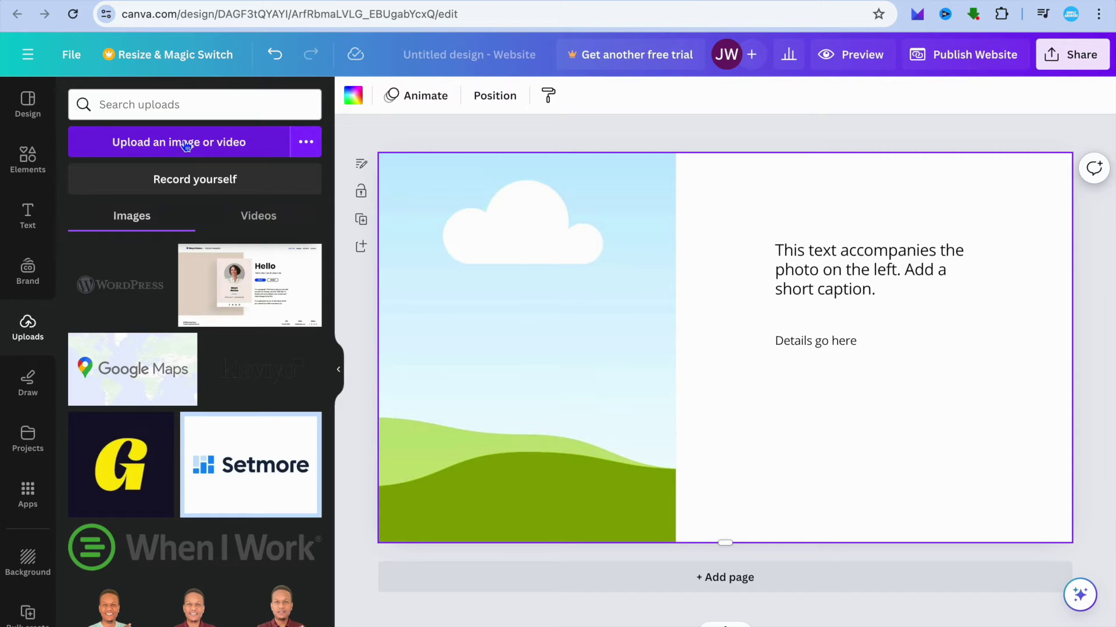
{"action": "left_click", "coordinate": [28, 157]}
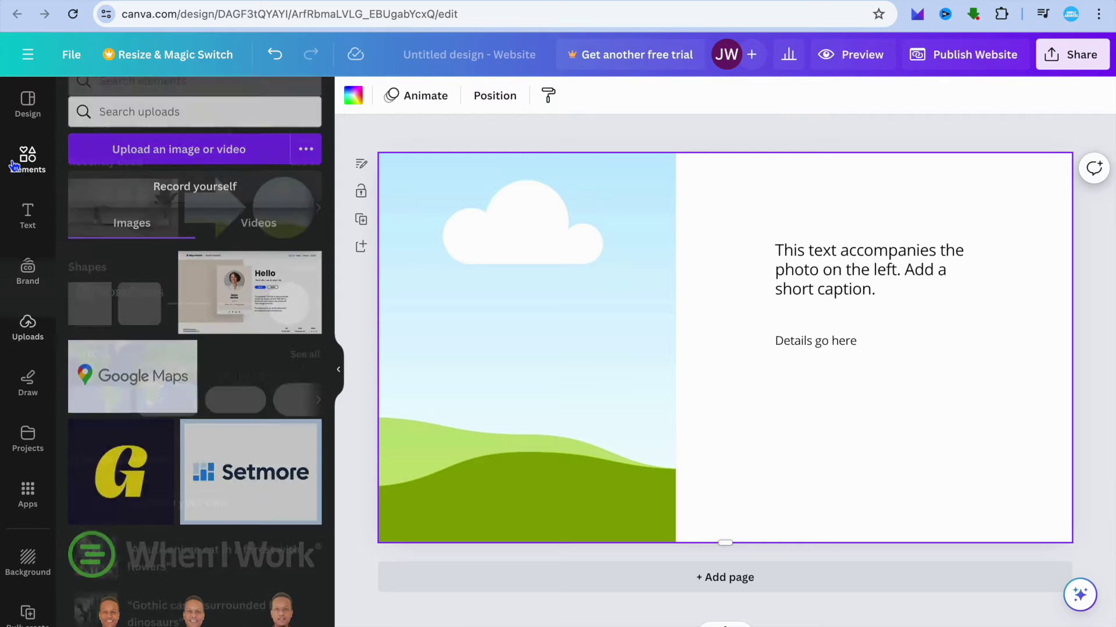
{"action": "left_click", "coordinate": [142, 112]}
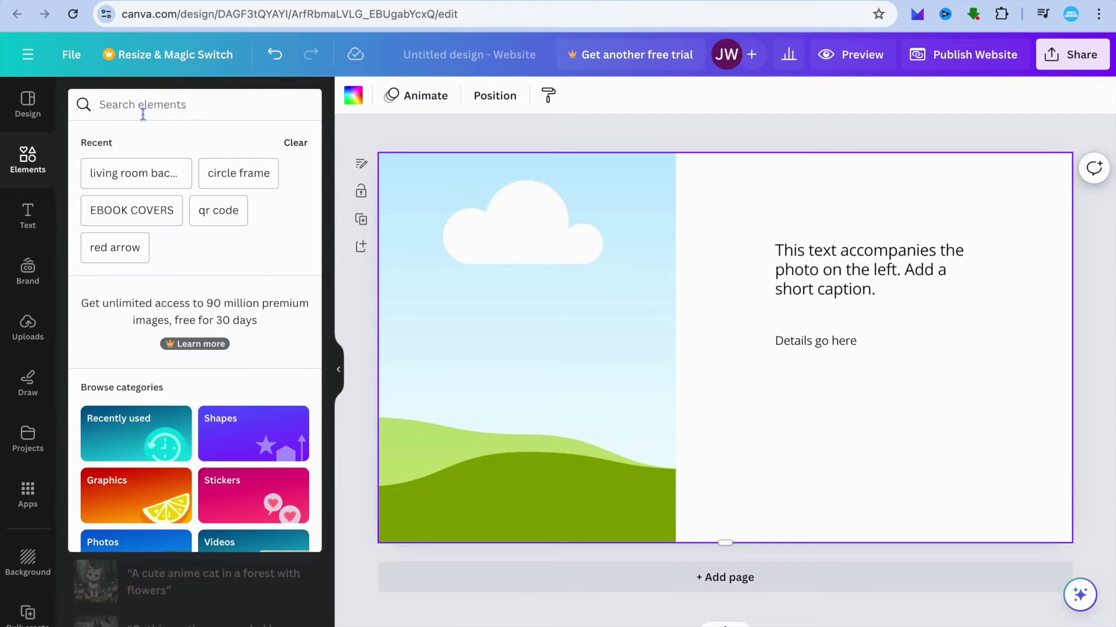
{"action": "type", "text": "dogs"}
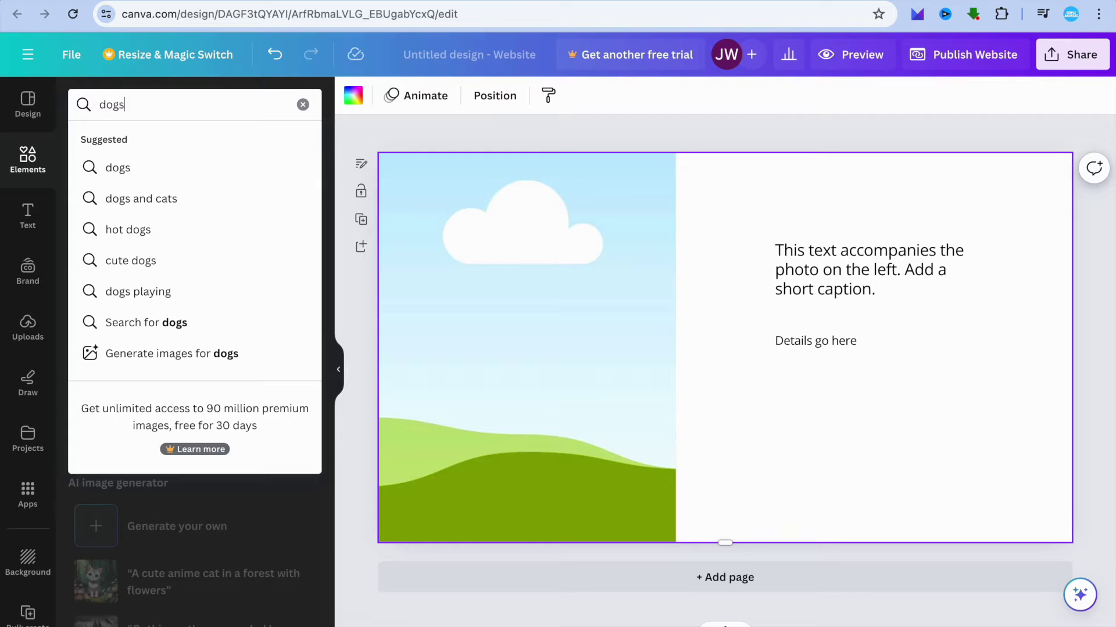
{"action": "key", "text": "Return"}
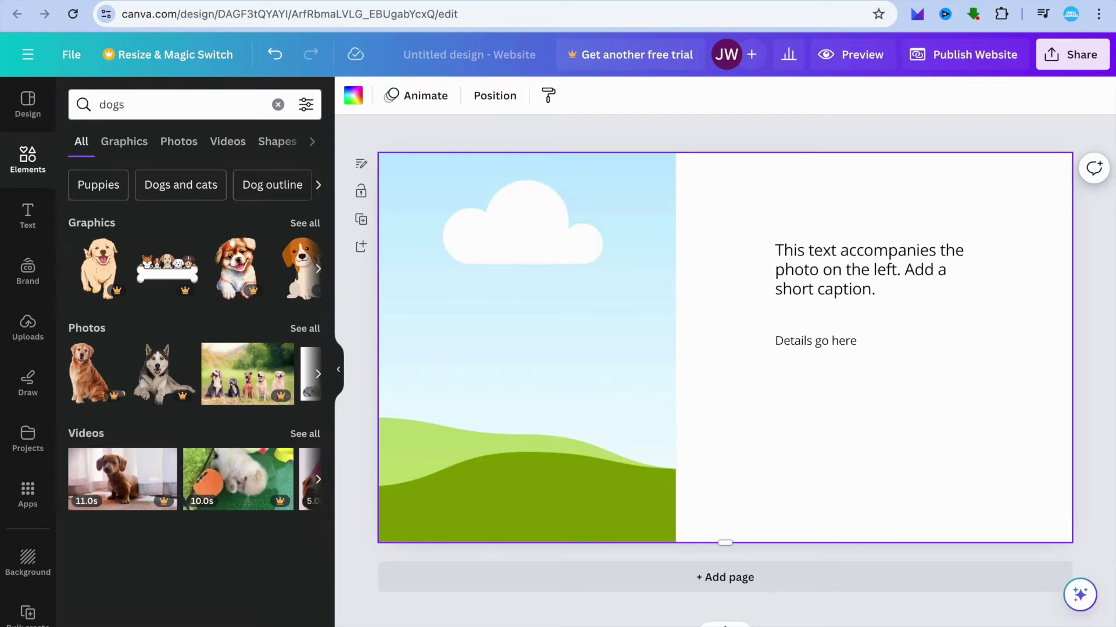
{"action": "left_click", "coordinate": [179, 142]}
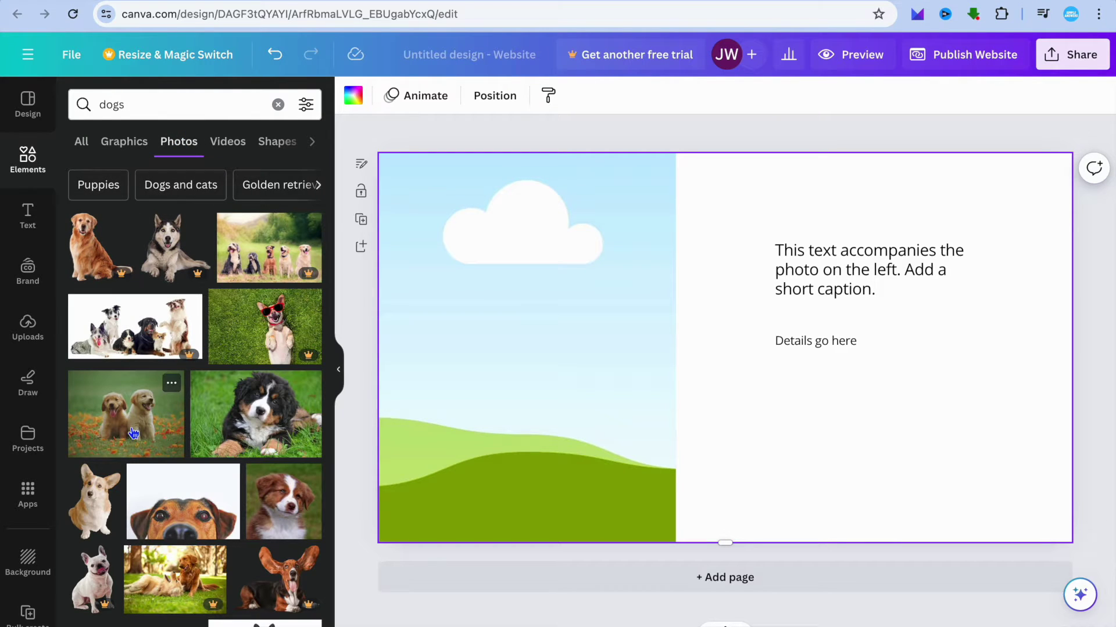
{"action": "left_click_drag", "start_coordinate": [248, 401], "coordinate": [456, 309]}
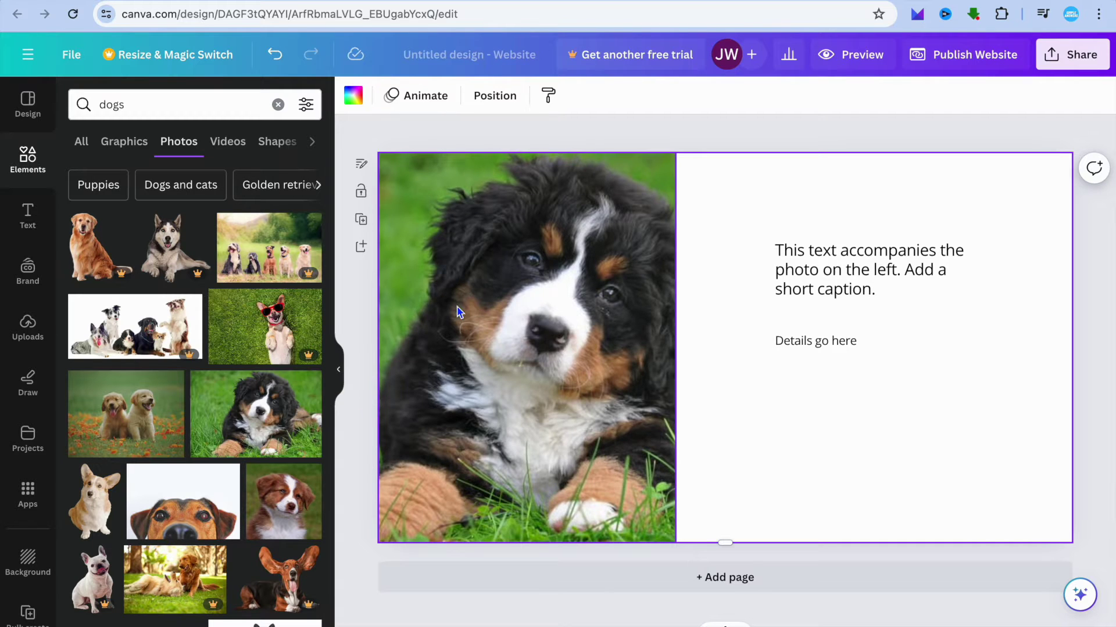
- Change the caption to 'support our cause' and nudge the text box slightly left
{"action": "left_click", "coordinate": [815, 270]}
{"action": "left_click", "coordinate": [817, 270]}
{"action": "left_click", "coordinate": [884, 290]}
{"action": "left_click_drag", "start_coordinate": [760, 250], "coordinate": [874, 289]}
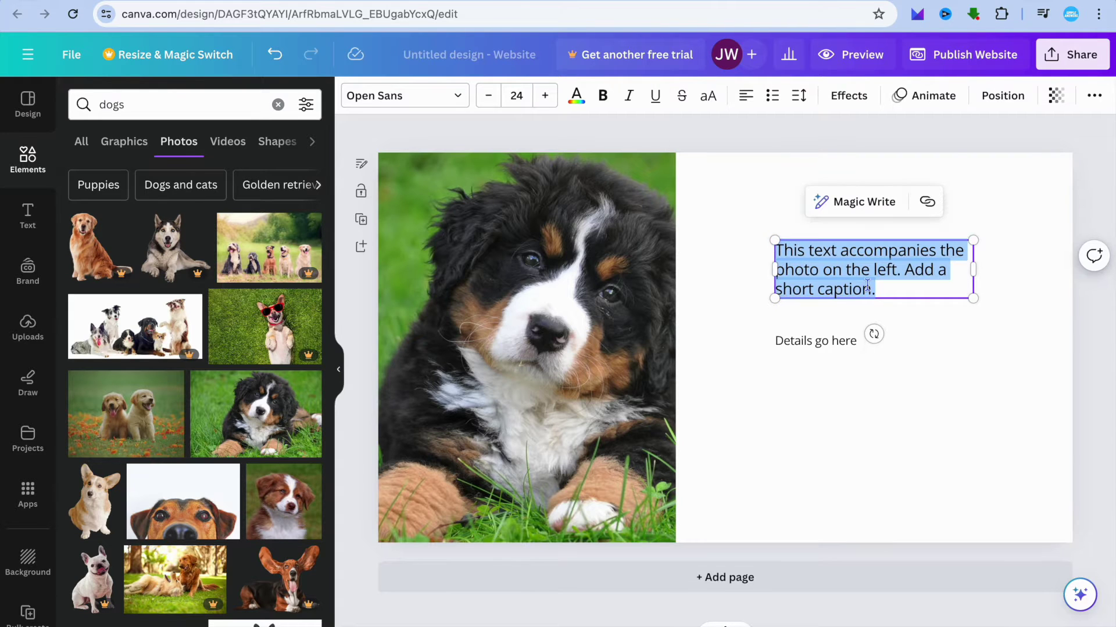
{"action": "type", "text": "Support our cause"}
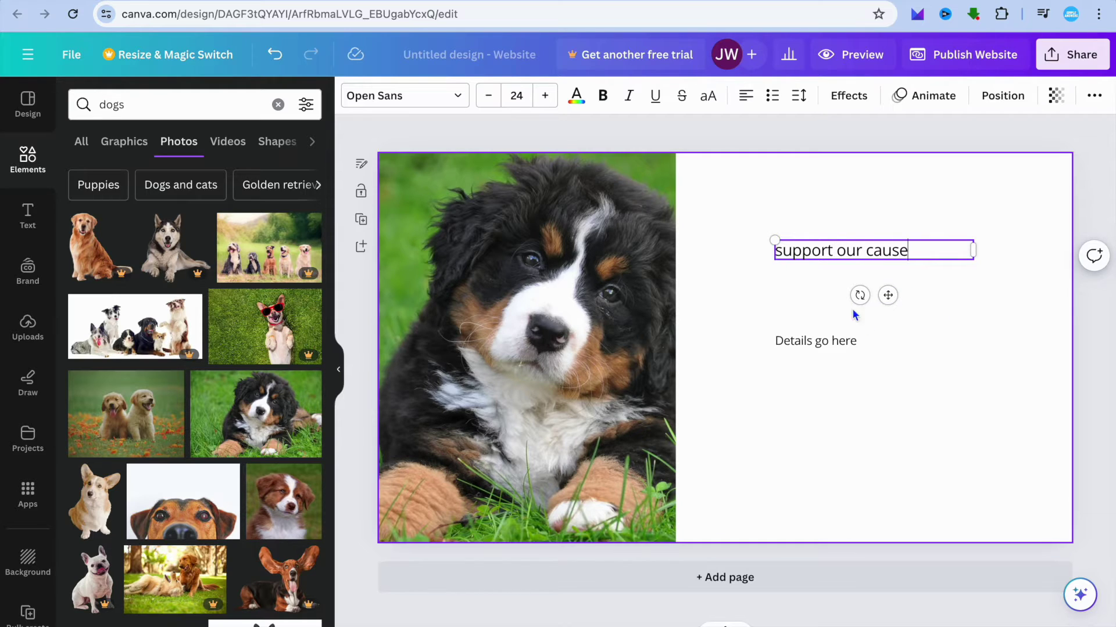
{"action": "left_click", "coordinate": [957, 296]}
{"action": "left_click_drag", "start_coordinate": [911, 251], "coordinate": [856, 254]}
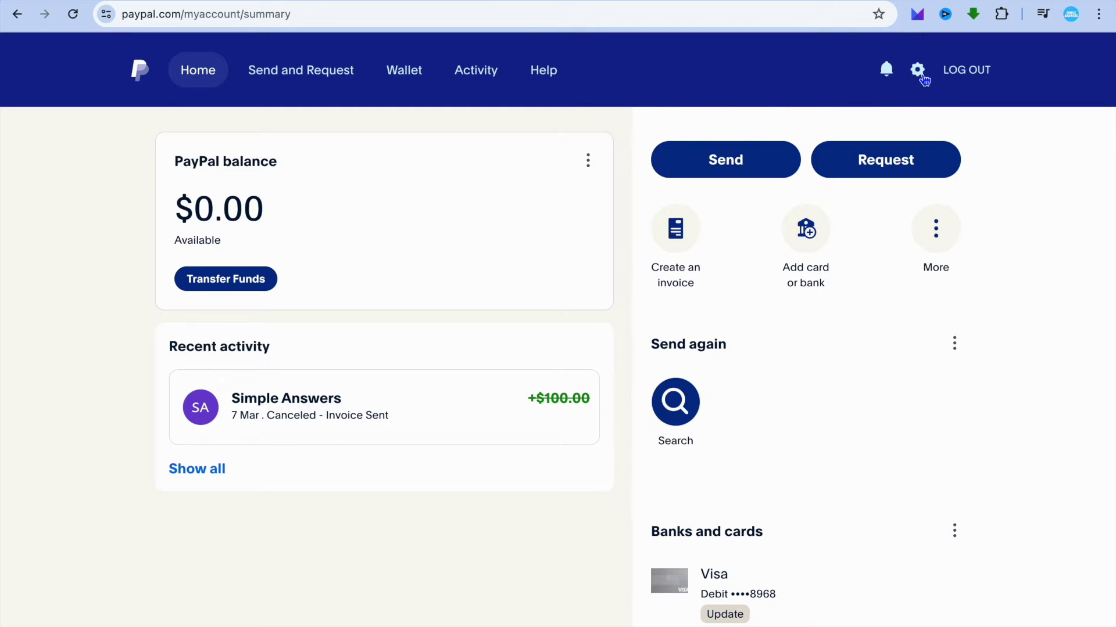
- Go through PayPal settings' Seller Tools to the Make a PayPal Button page
{"action": "left_click", "coordinate": [920, 73]}
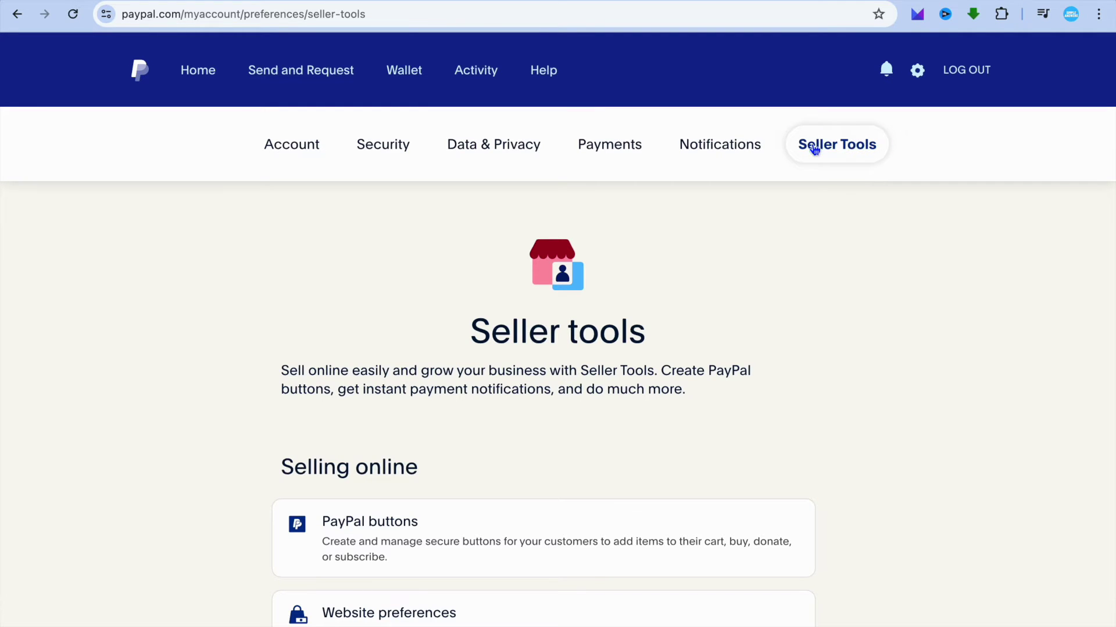
{"action": "scroll", "coordinate": [649, 316], "scroll_direction": "down", "scroll_amount": 2}
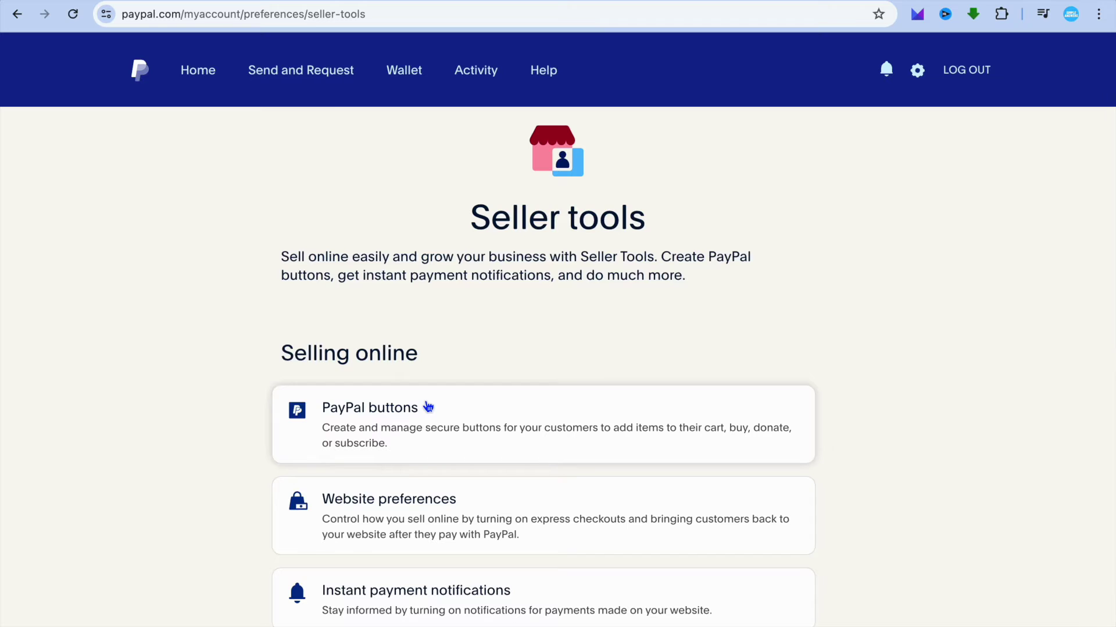
{"action": "left_click", "coordinate": [429, 423]}
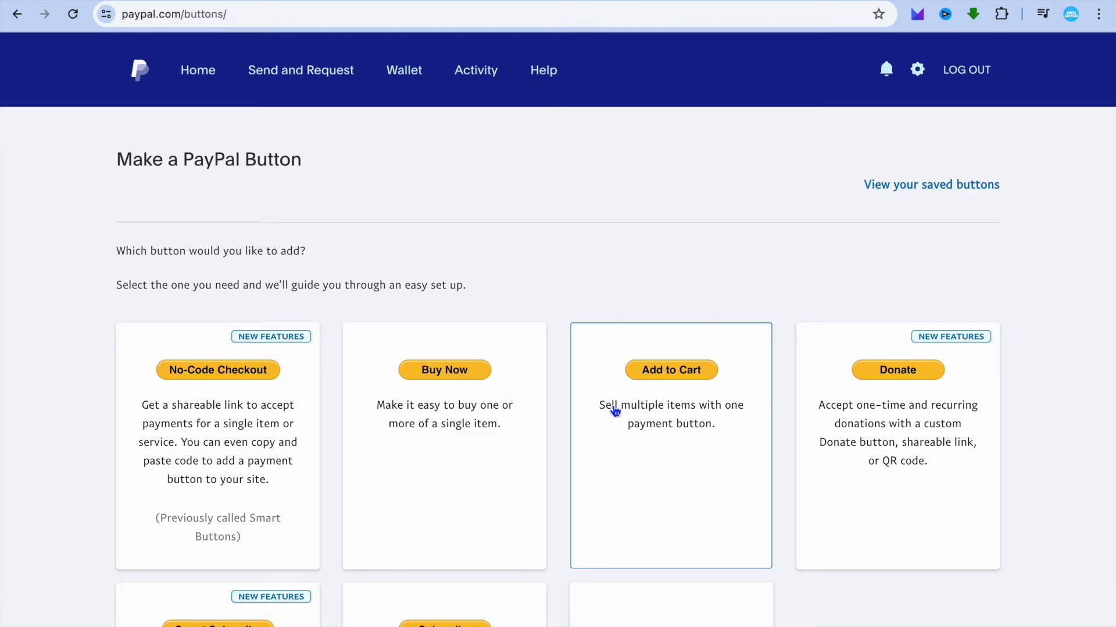
{"action": "scroll", "coordinate": [615, 410], "scroll_direction": "down", "scroll_amount": 4}
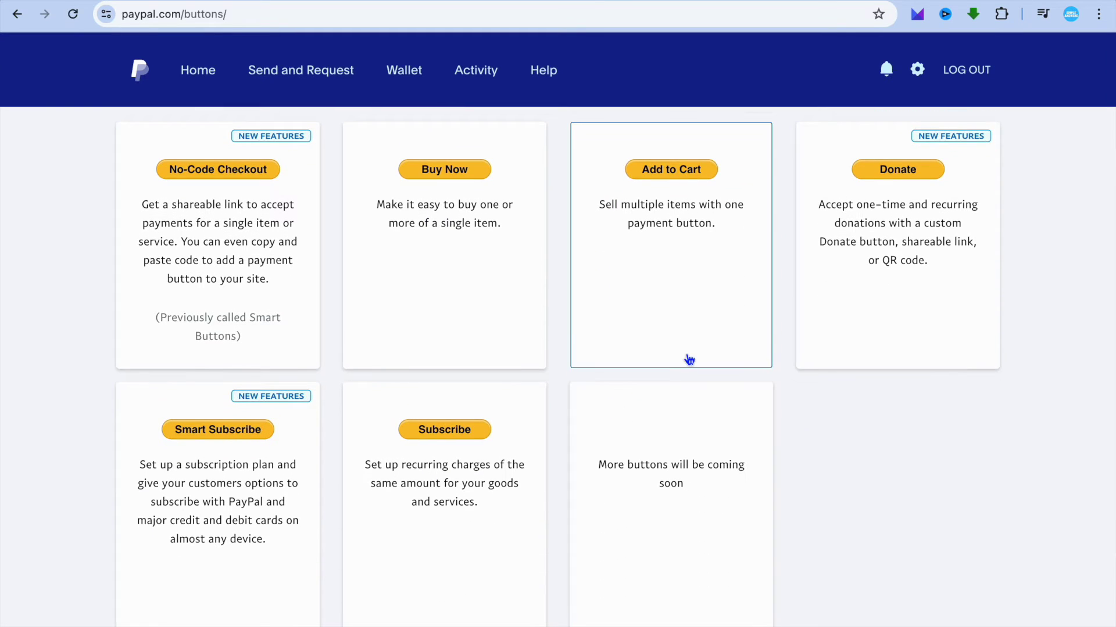
- Choose the Donate button type and start creating a new donation campaign page
{"action": "left_click", "coordinate": [859, 194]}
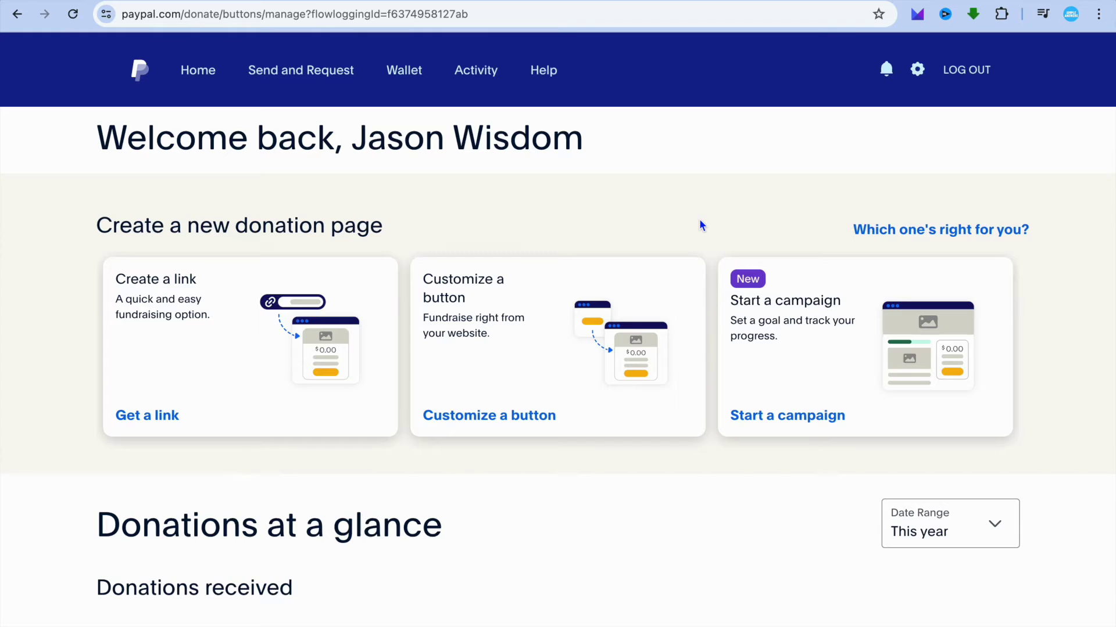
{"action": "scroll", "coordinate": [701, 226], "scroll_direction": "down", "scroll_amount": 1}
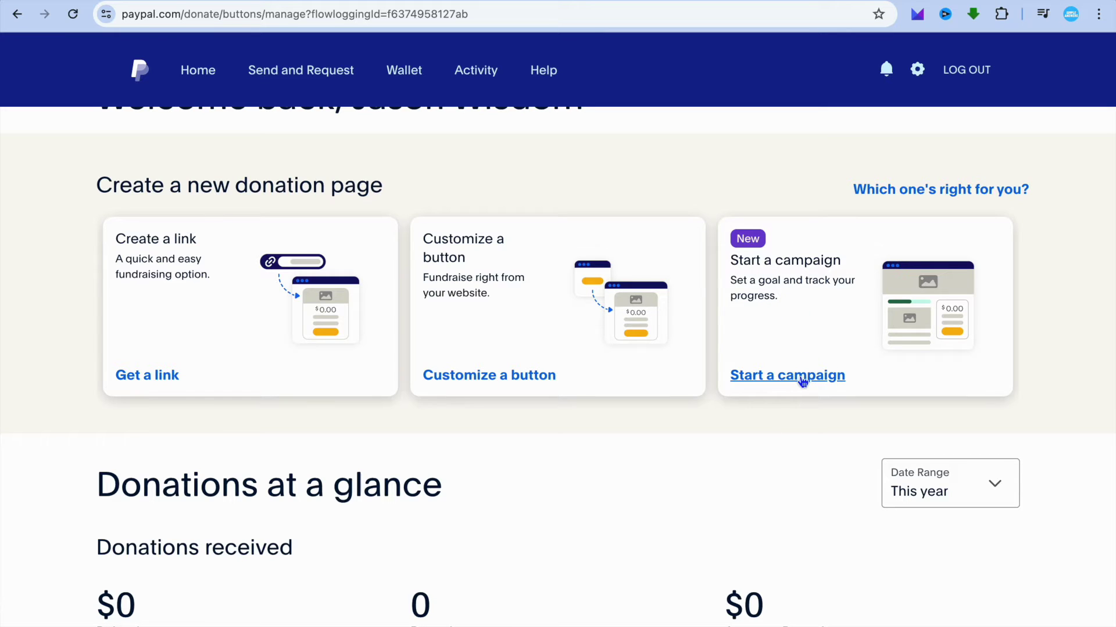
{"action": "left_click", "coordinate": [802, 382]}
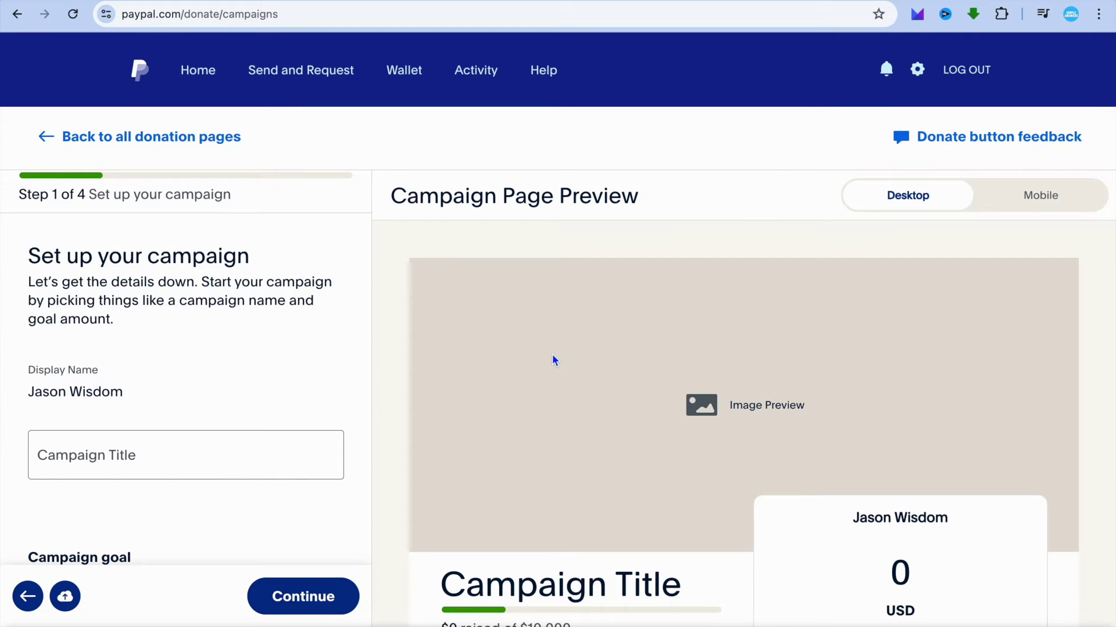
- Select the display name and set the campaign title to DONATION FOR CAUSE
{"action": "left_click", "coordinate": [129, 389]}
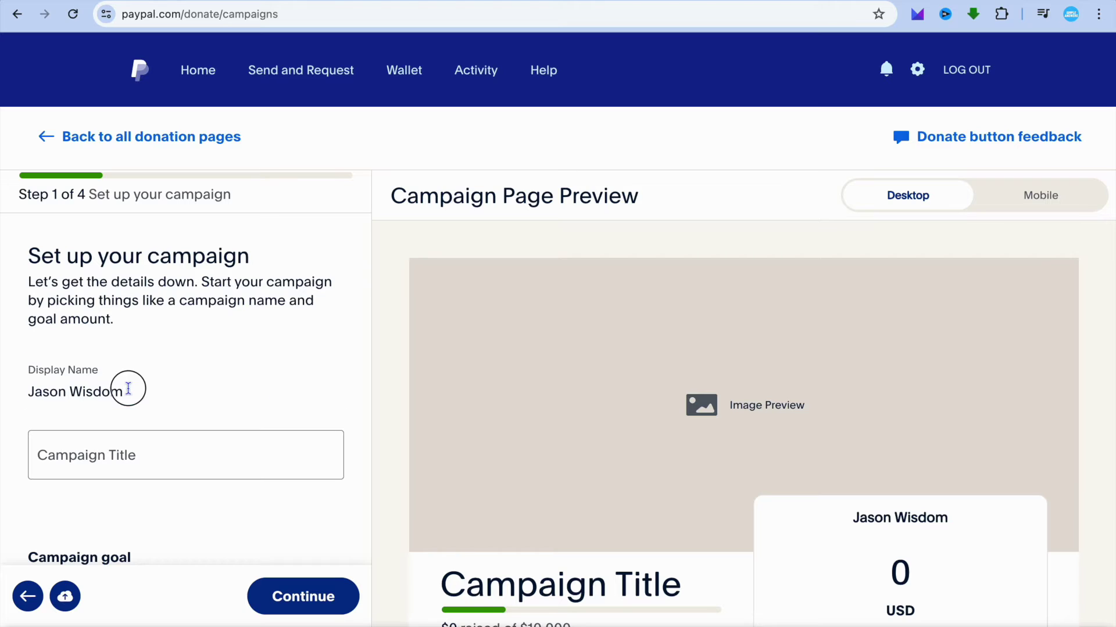
{"action": "left_click_drag", "start_coordinate": [124, 389], "coordinate": [72, 394]}
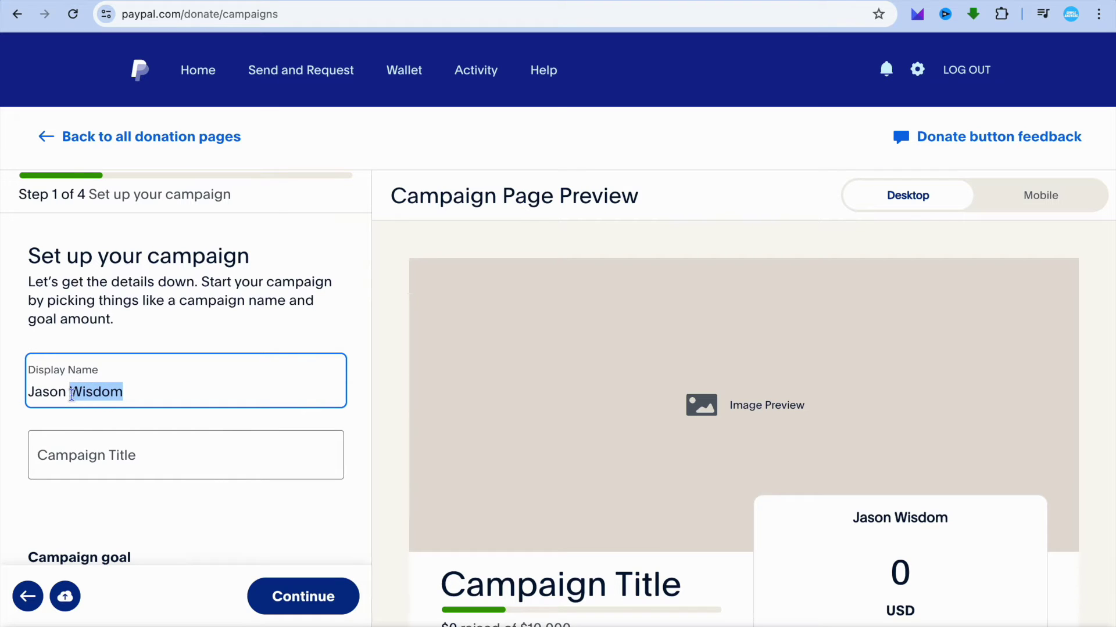
{"action": "left_click", "coordinate": [111, 391]}
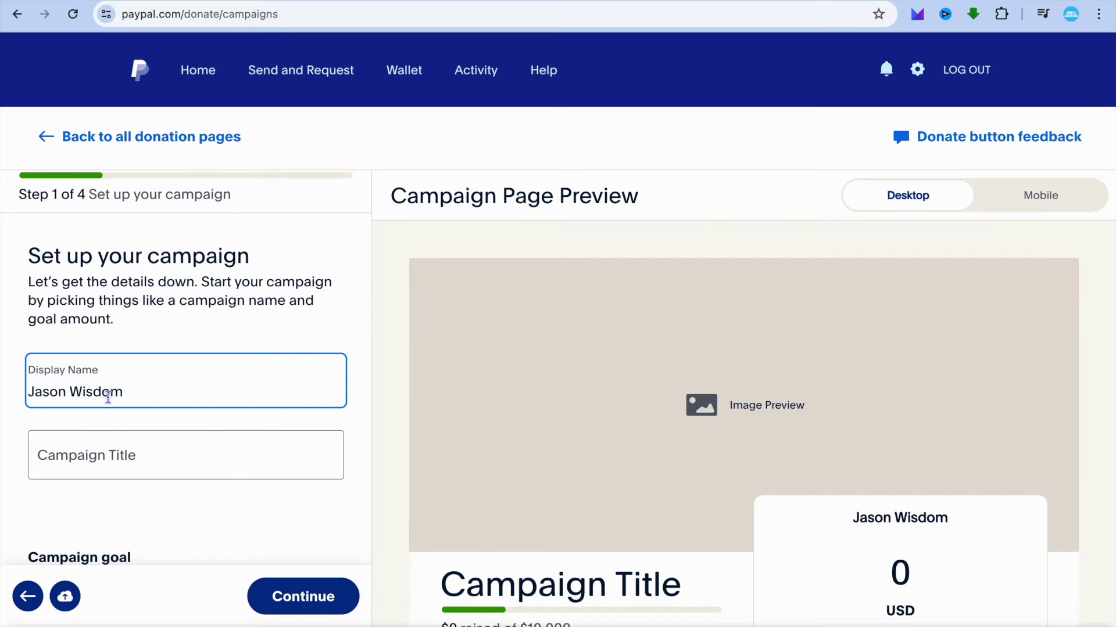
{"action": "left_click_drag", "start_coordinate": [124, 391], "coordinate": [10, 393]}
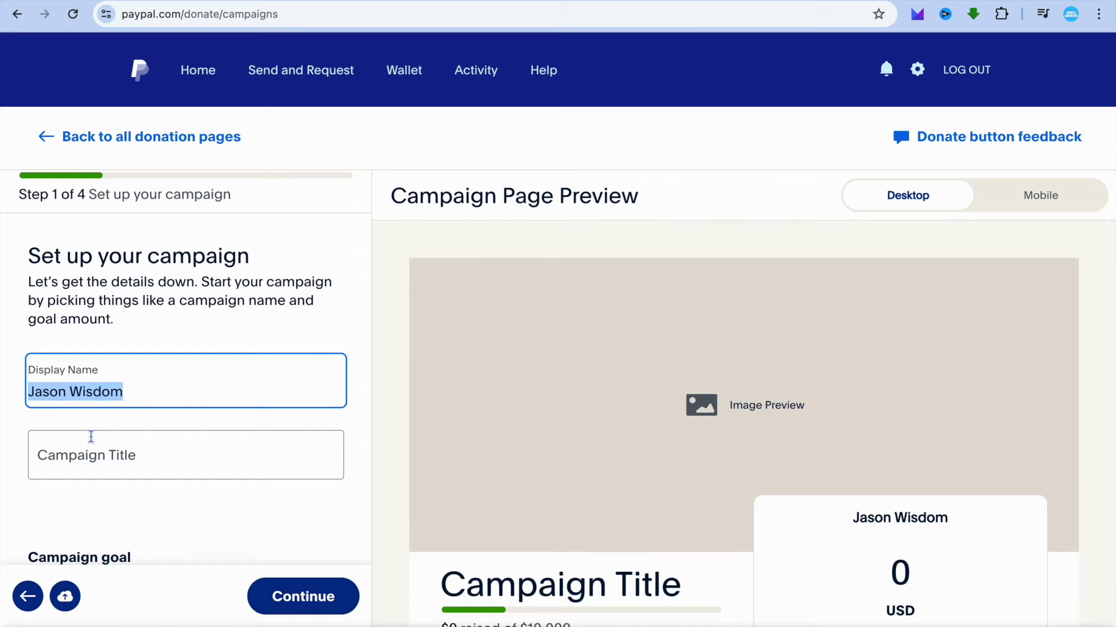
{"action": "left_click", "coordinate": [119, 462]}
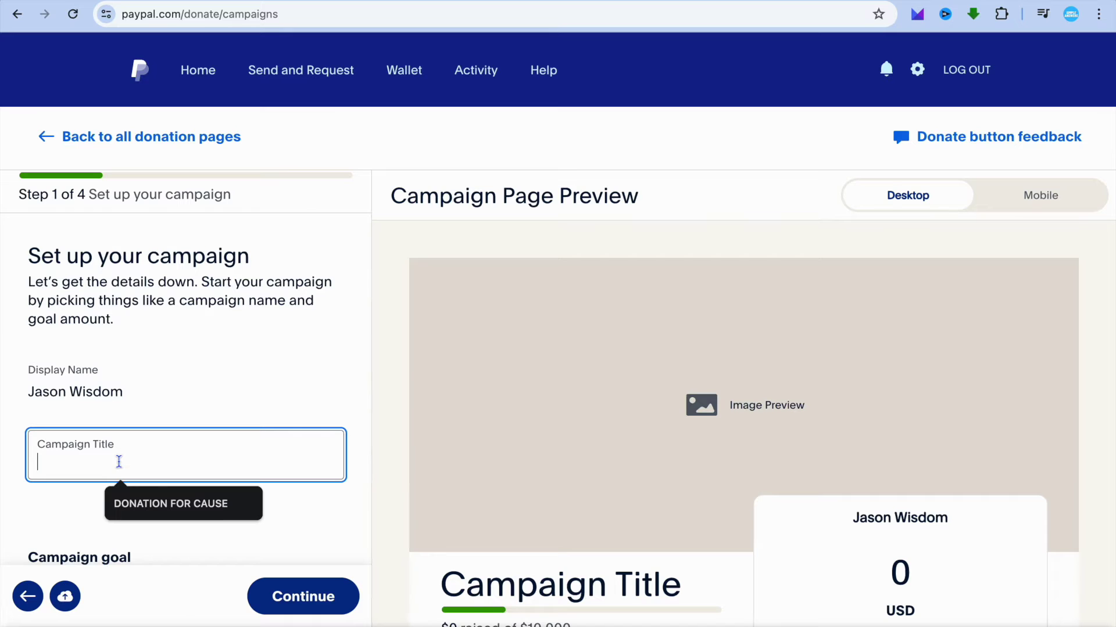
{"action": "left_click", "coordinate": [152, 513]}
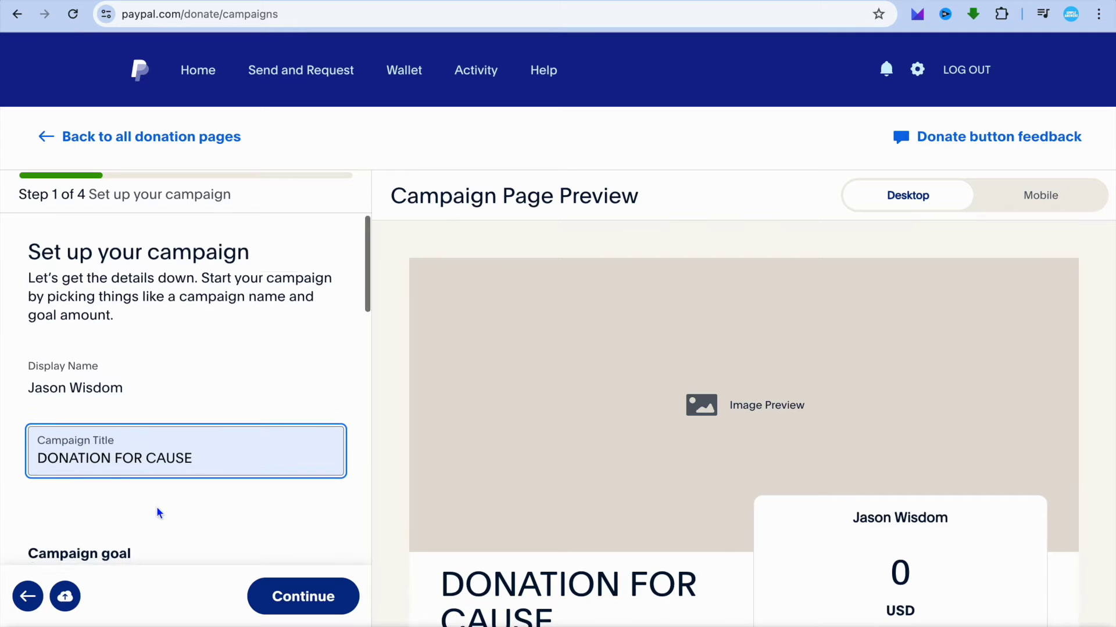
- Review the $10,000.00 USD goal and donation options, then continue to Step 2's image upload
{"action": "scroll", "coordinate": [159, 513], "scroll_direction": "down", "scroll_amount": 4}
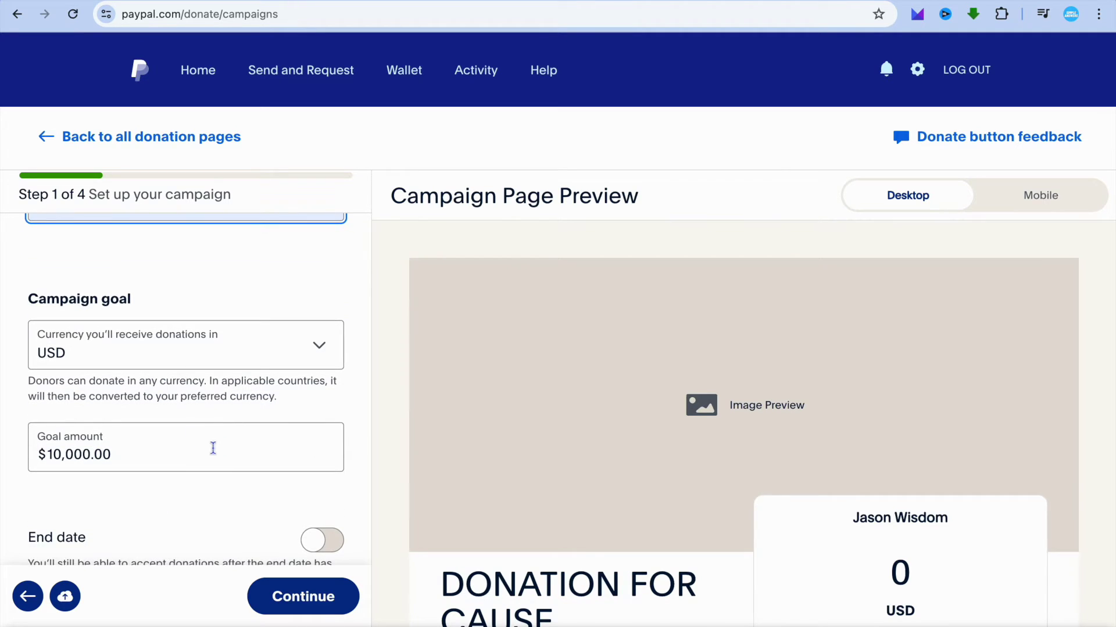
{"action": "scroll", "coordinate": [209, 448], "scroll_direction": "down", "scroll_amount": 1}
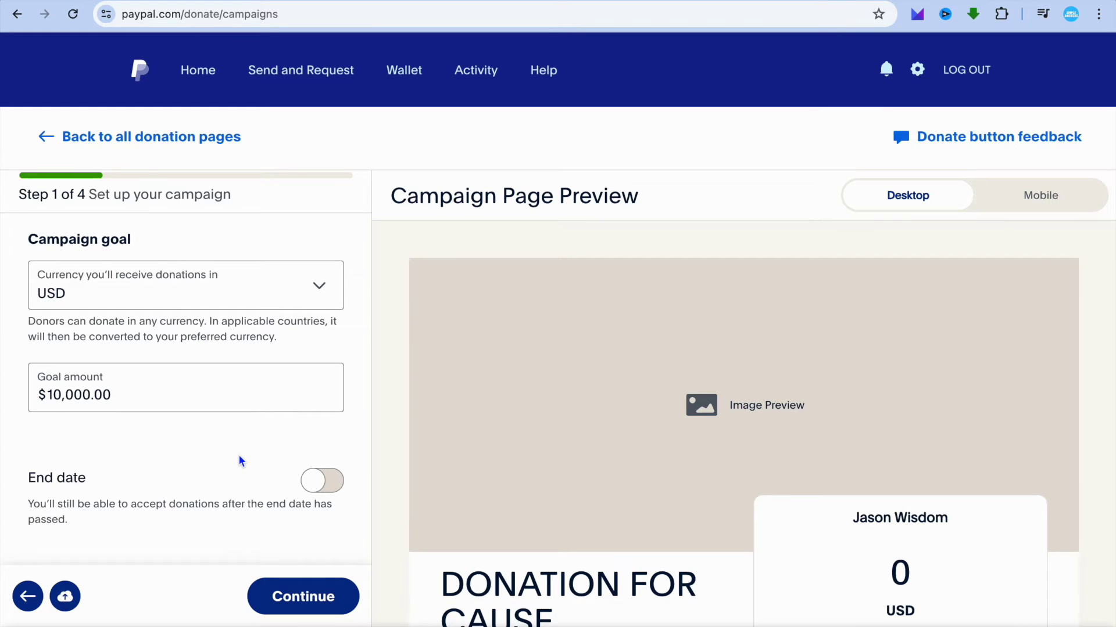
{"action": "scroll", "coordinate": [241, 462], "scroll_direction": "down", "scroll_amount": 4}
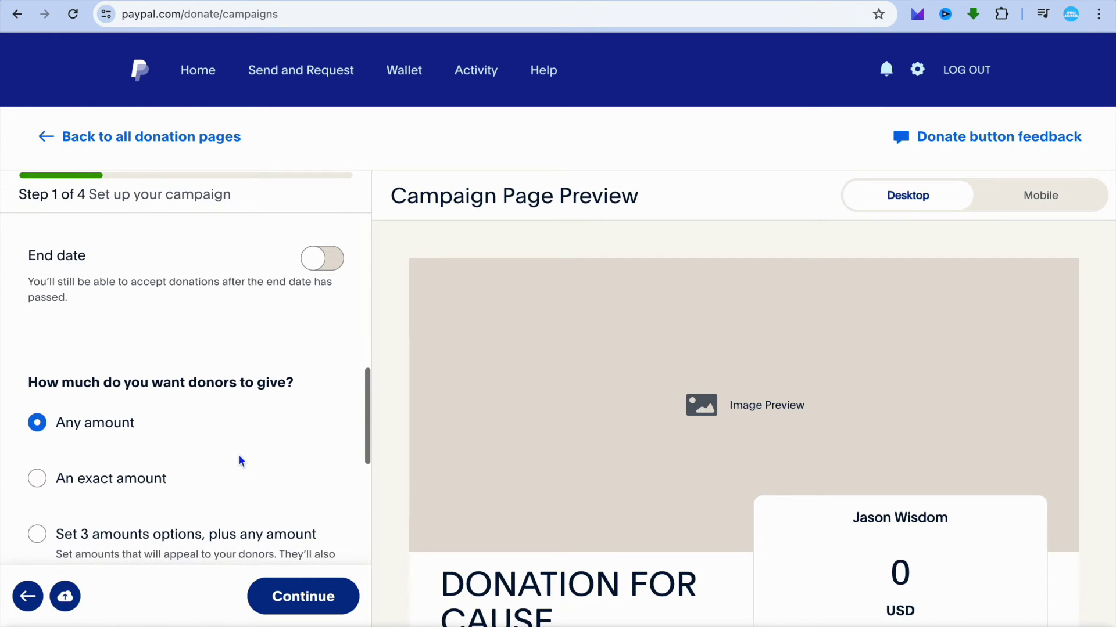
{"action": "scroll", "coordinate": [241, 461], "scroll_direction": "down", "scroll_amount": 6}
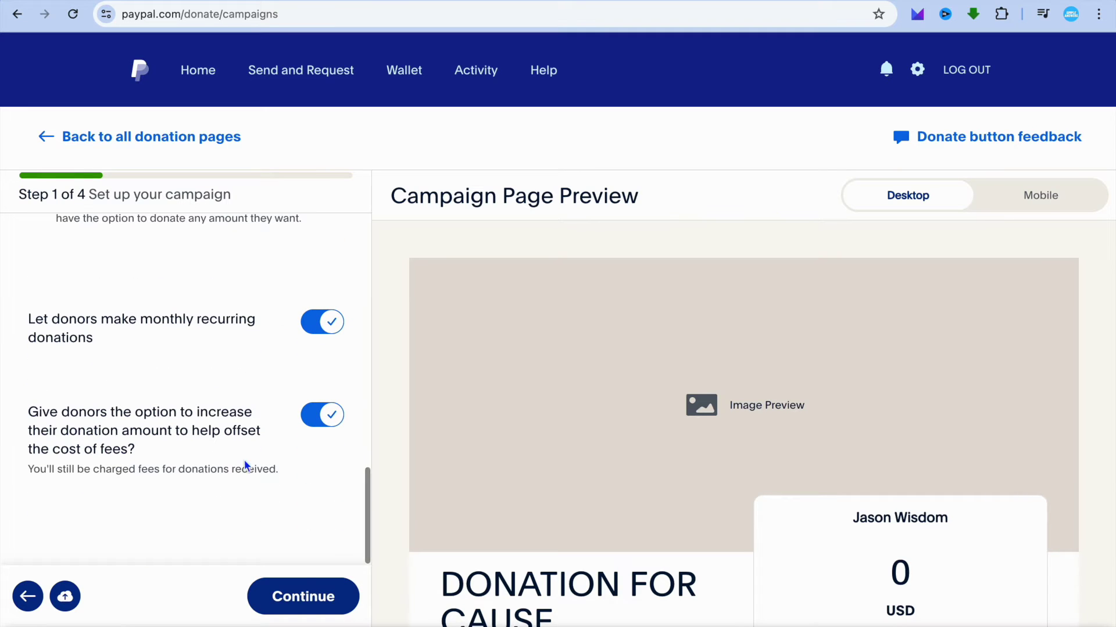
{"action": "left_click", "coordinate": [288, 598]}
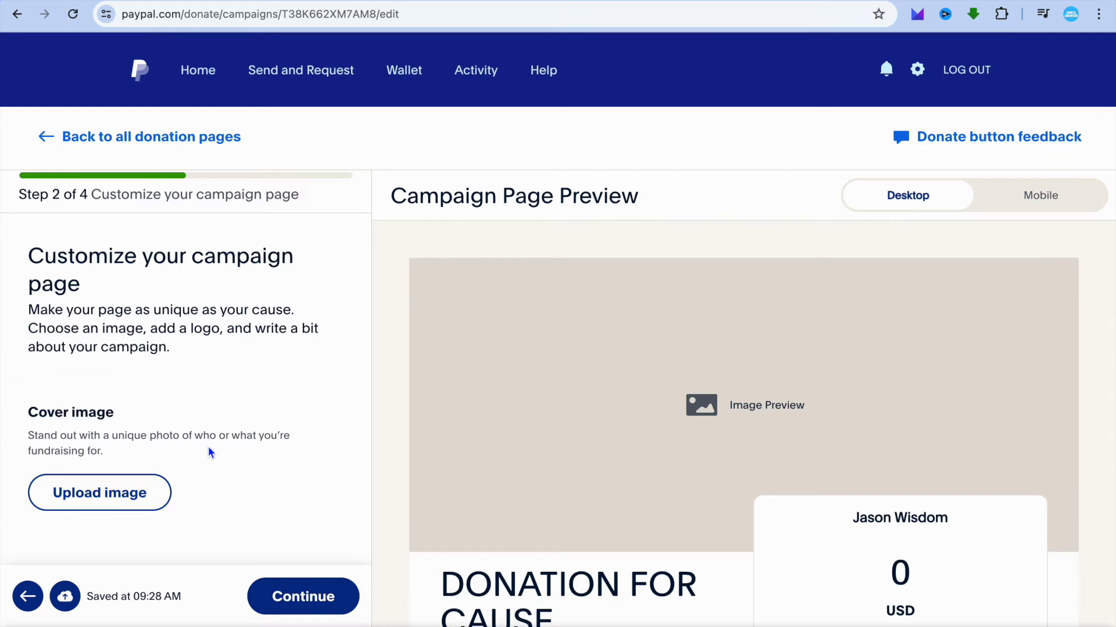
{"action": "left_click", "coordinate": [125, 497]}
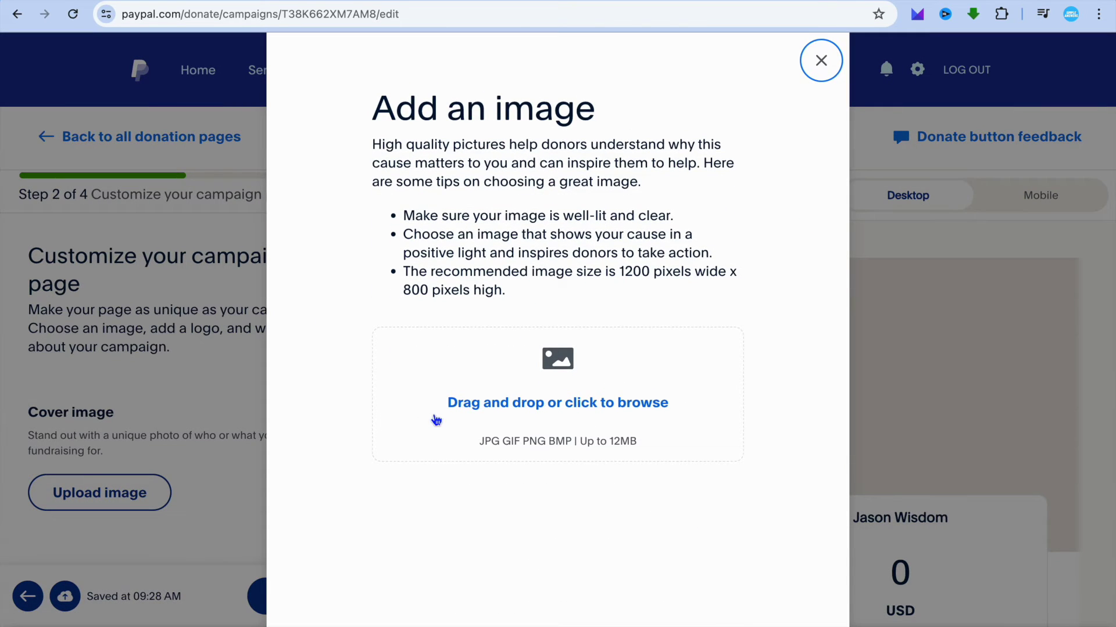
- Upload 'Blue Modern Eye Catching Vlog YouTube Thumbnail (16).png' as the cover and continue to Step 3
{"action": "left_click", "coordinate": [491, 402]}
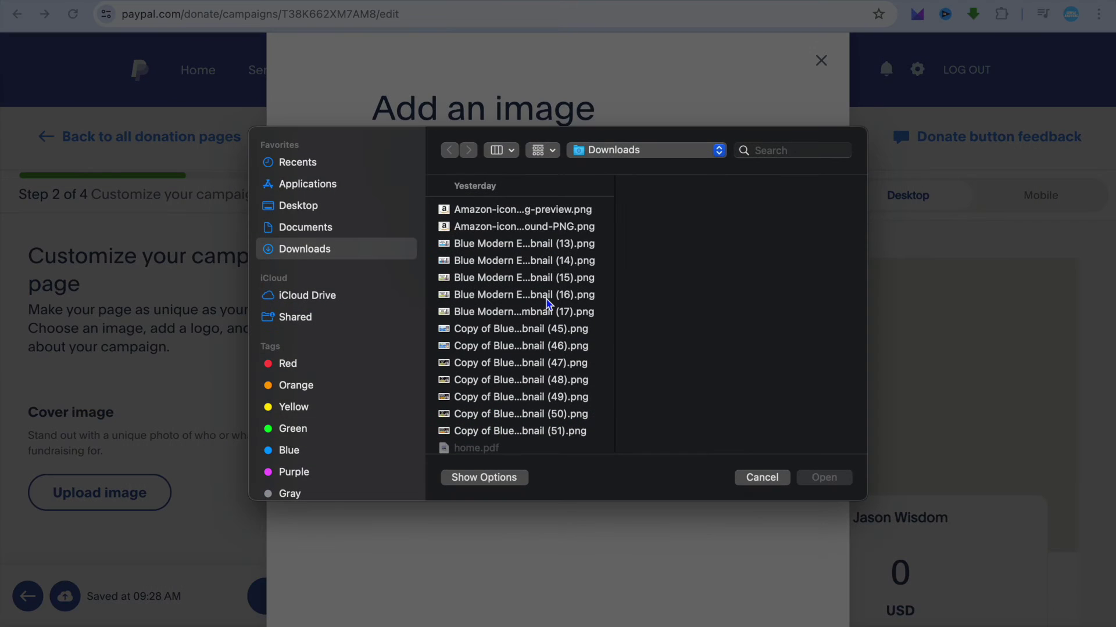
{"action": "left_click", "coordinate": [508, 296]}
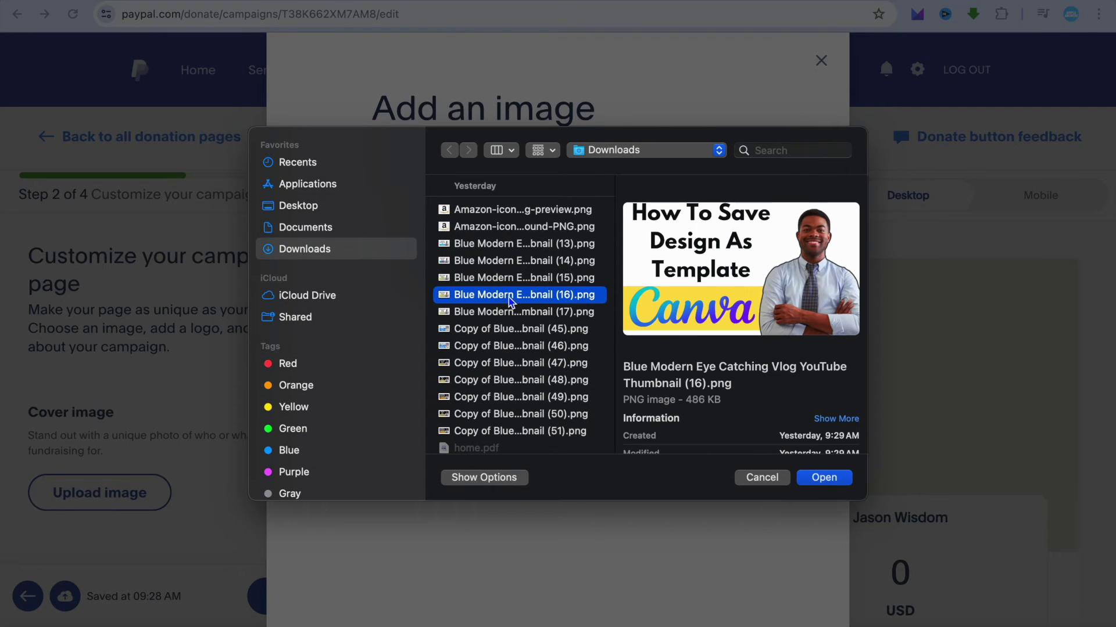
{"action": "left_click", "coordinate": [825, 479]}
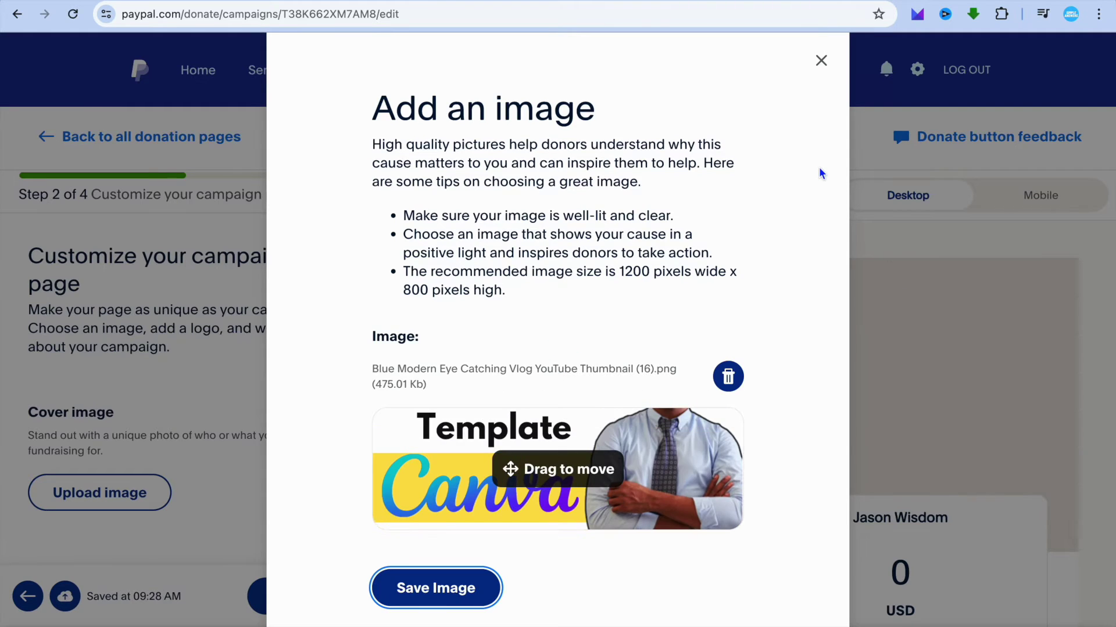
{"action": "left_click", "coordinate": [403, 602]}
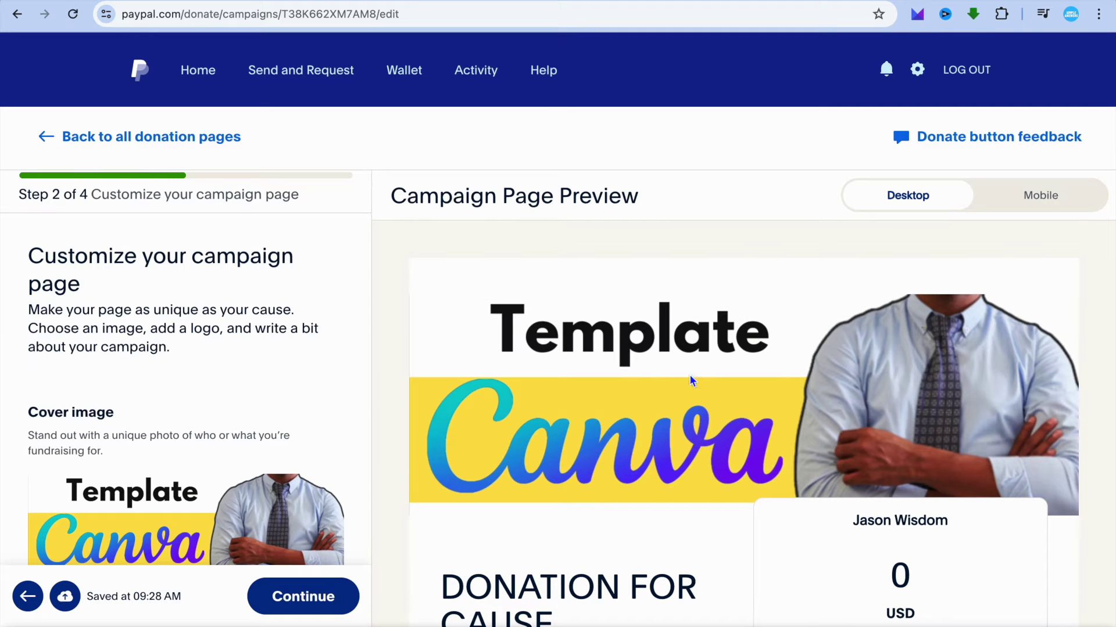
{"action": "left_click", "coordinate": [290, 598]}
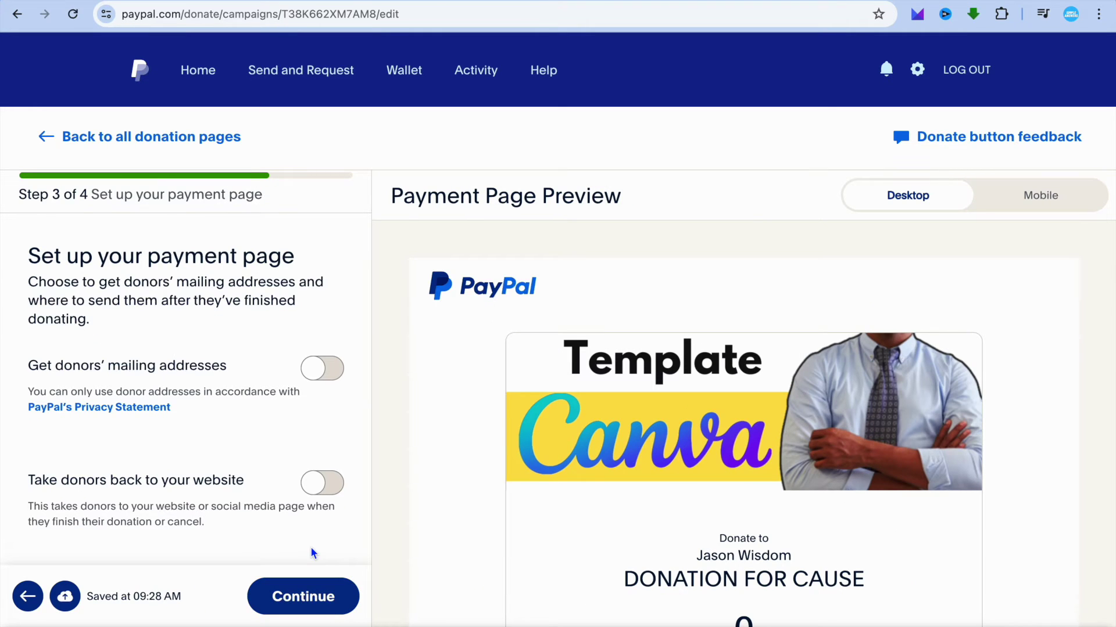
- Continue past the payment and embed steps and publish DONATION FOR CAUSE
{"action": "scroll", "coordinate": [313, 554], "scroll_direction": "down", "scroll_amount": 1}
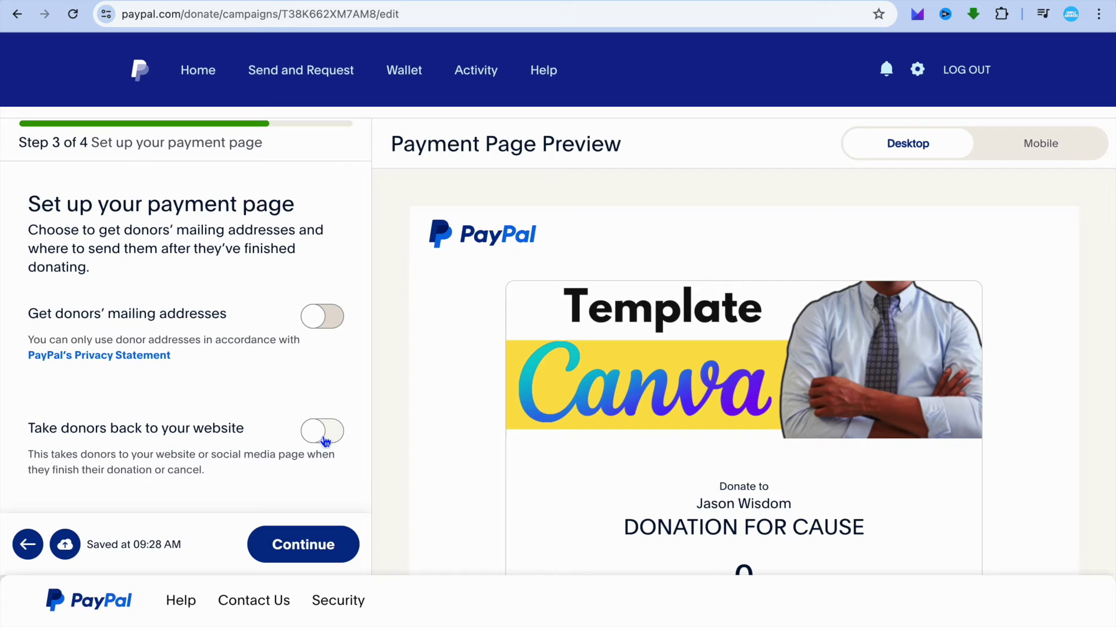
{"action": "left_click", "coordinate": [319, 543]}
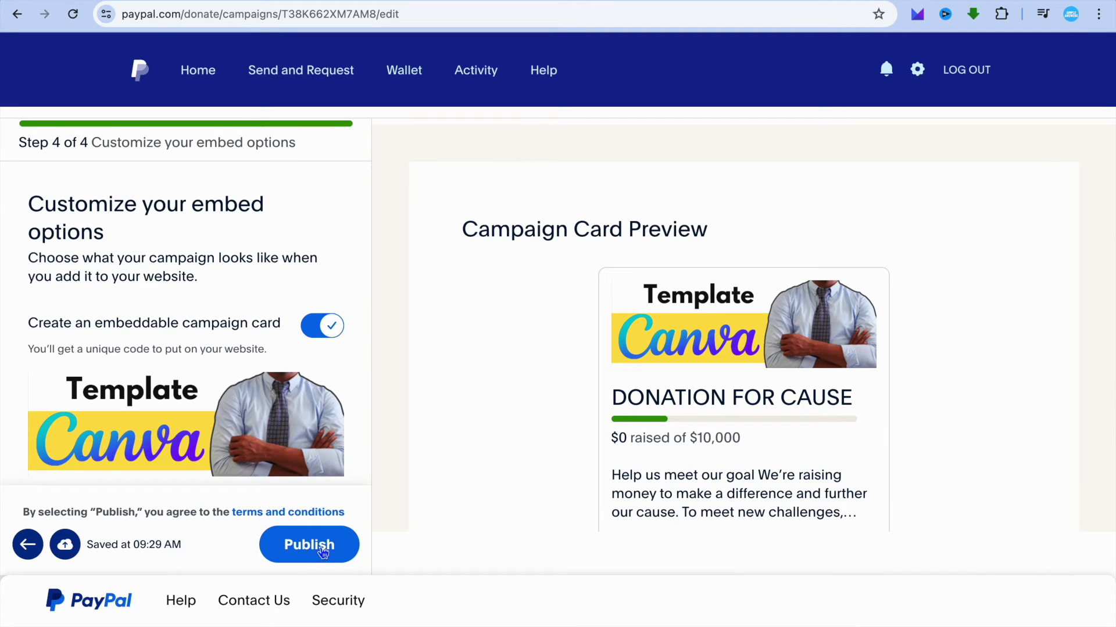
{"action": "left_click", "coordinate": [323, 552]}
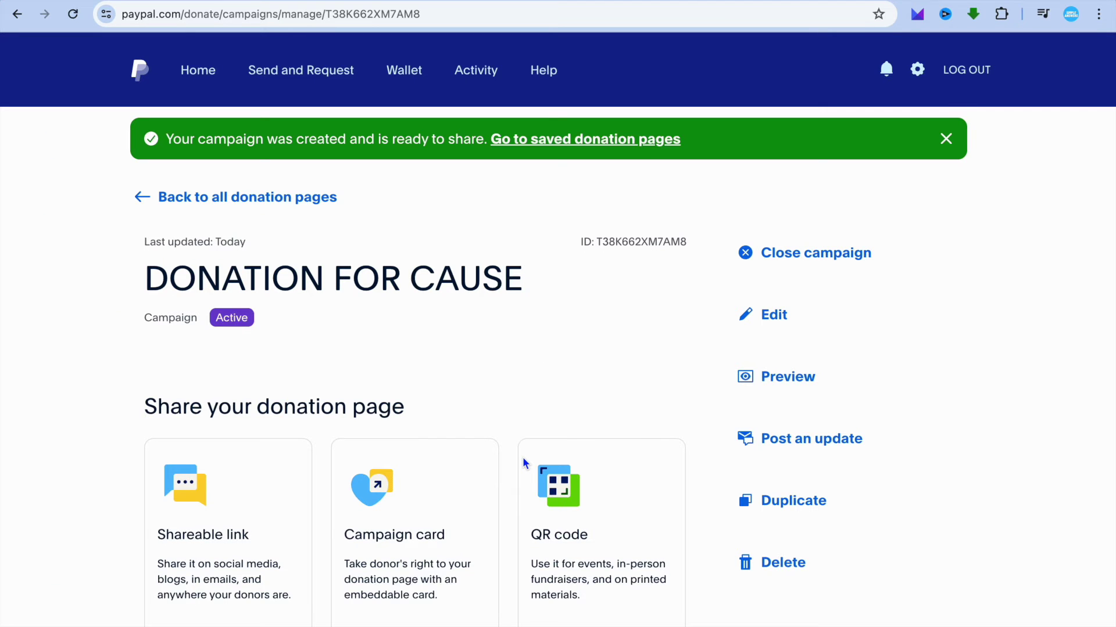
{"action": "scroll", "coordinate": [524, 464], "scroll_direction": "down", "scroll_amount": 3}
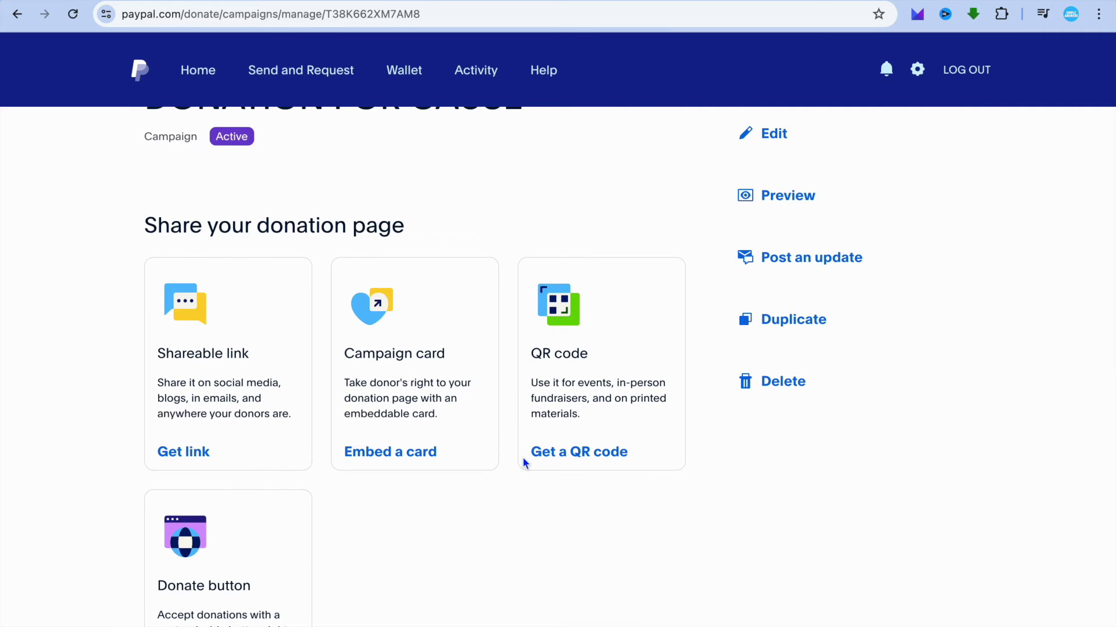
- Preview the donor campaign page, then download the campaign's QR code
{"action": "left_click", "coordinate": [781, 210]}
{"action": "scroll", "coordinate": [617, 323], "scroll_direction": "down", "scroll_amount": 10}
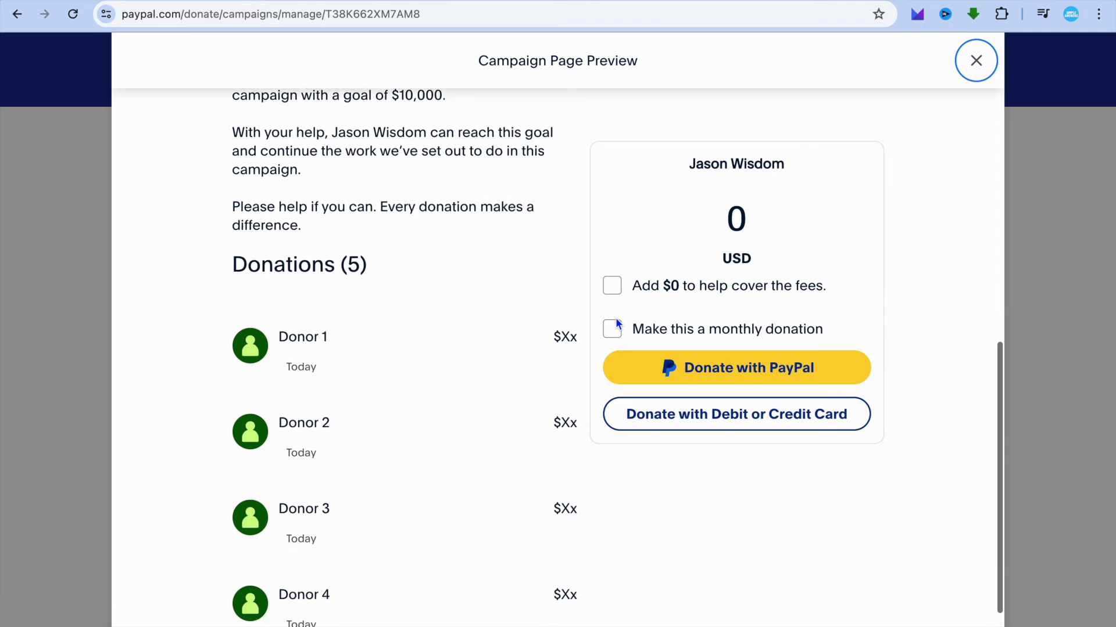
{"action": "scroll", "coordinate": [616, 318], "scroll_direction": "up", "scroll_amount": 10}
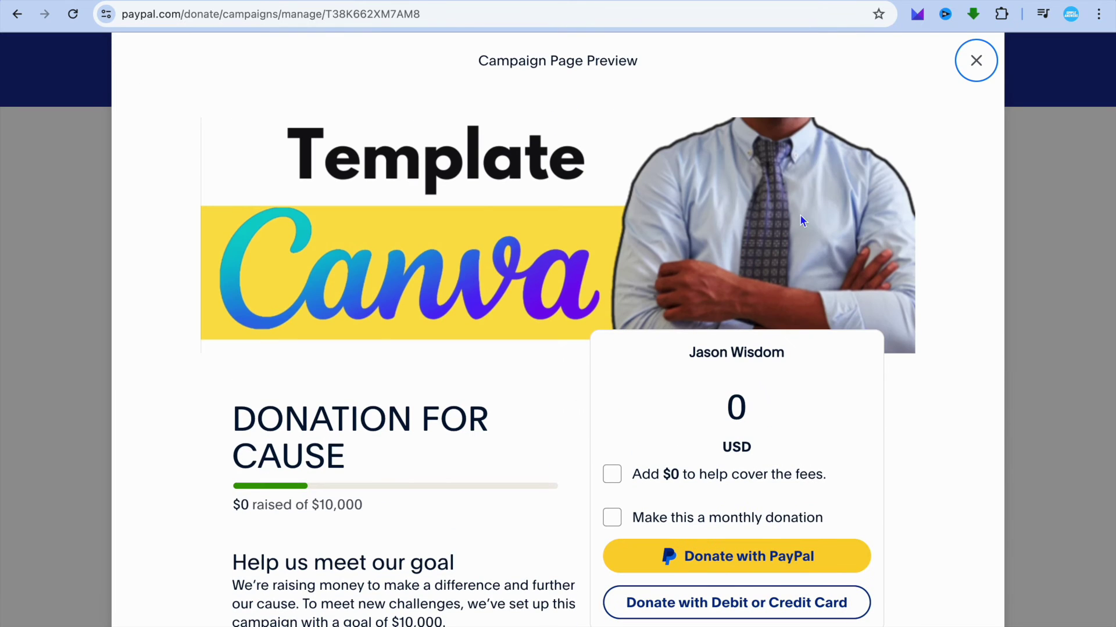
{"action": "left_click", "coordinate": [974, 62]}
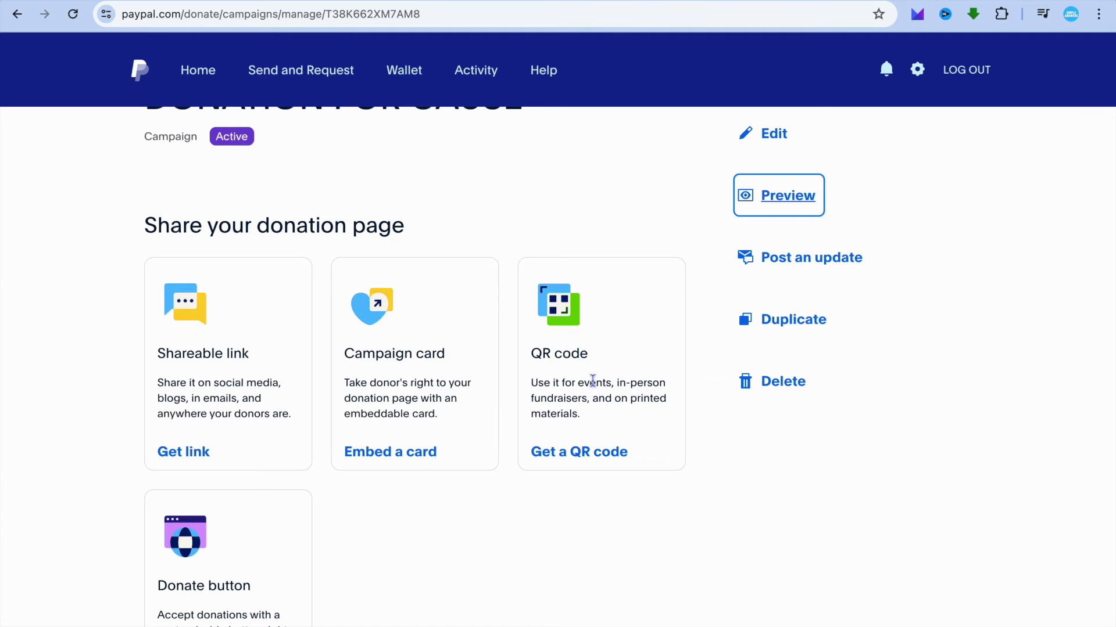
{"action": "left_click", "coordinate": [588, 463]}
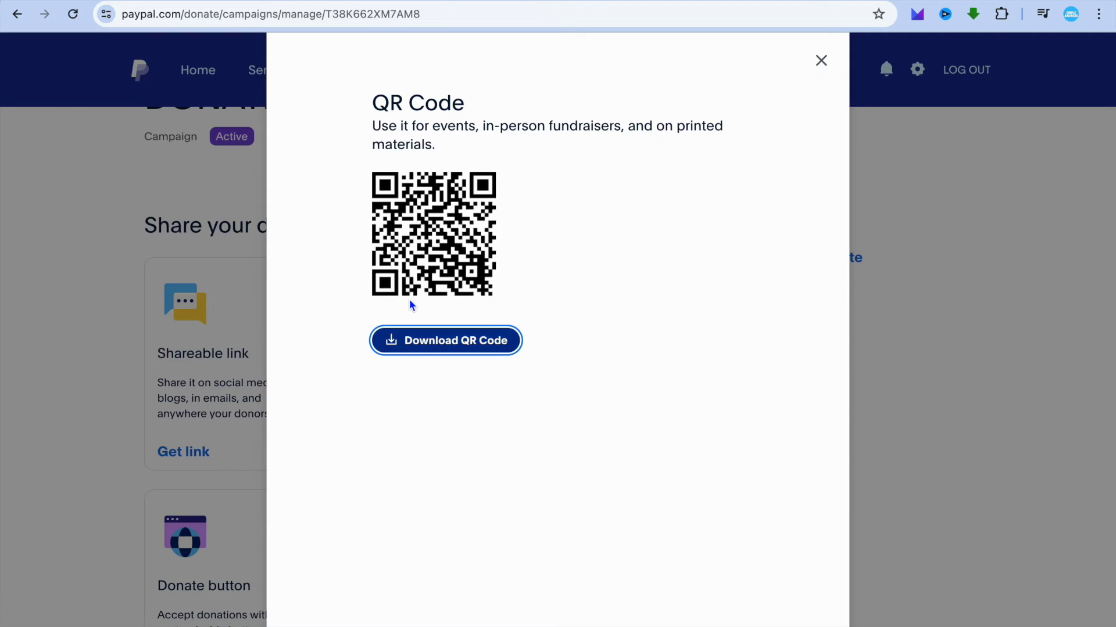
{"action": "left_click", "coordinate": [455, 341]}
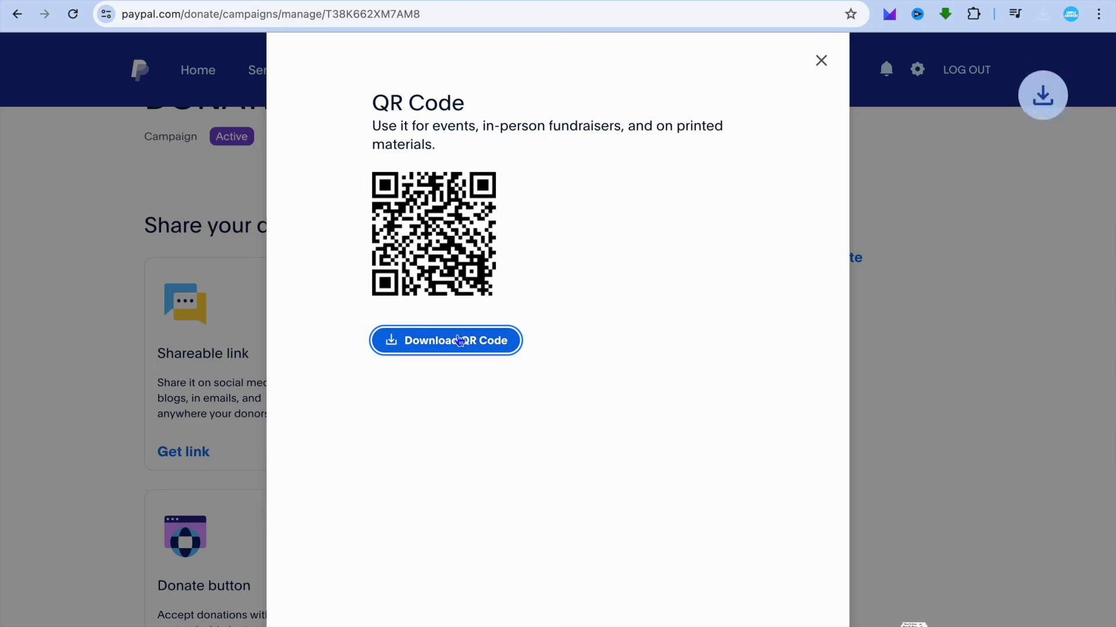
{"action": "left_click", "coordinate": [821, 60]}
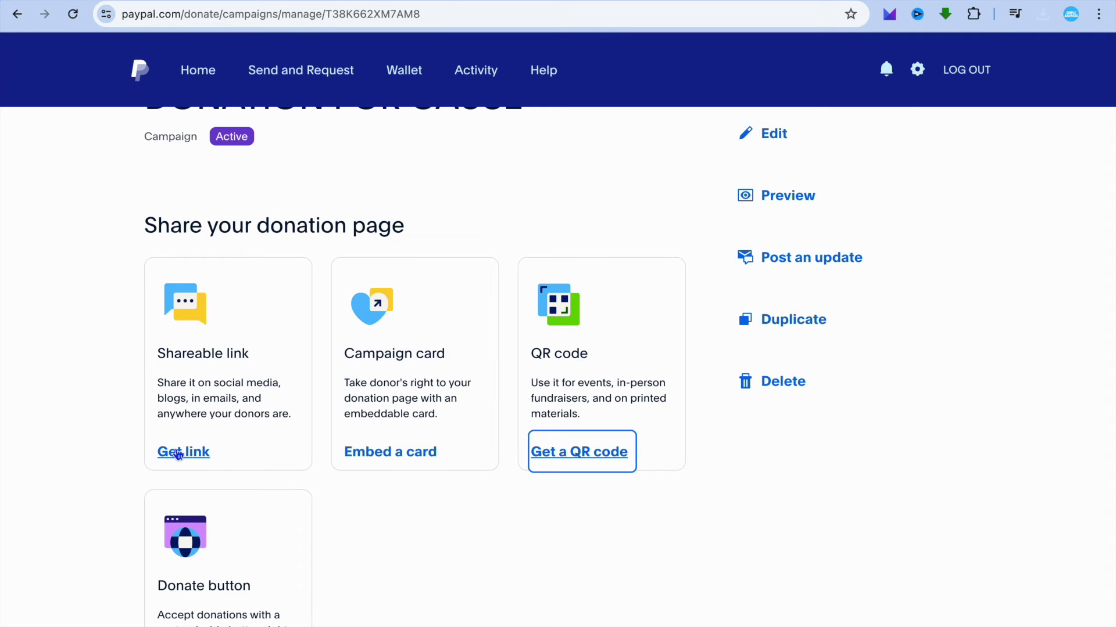
- Copy the campaign's shareable donation link and return to the Canva design
{"action": "left_click", "coordinate": [179, 453]}
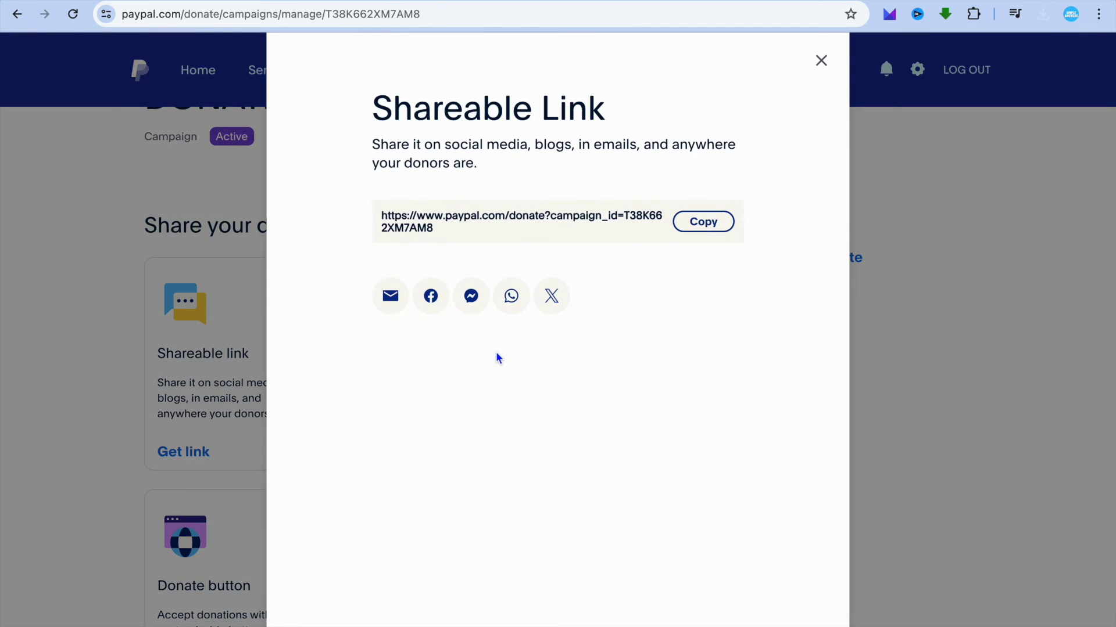
{"action": "left_click", "coordinate": [704, 224]}
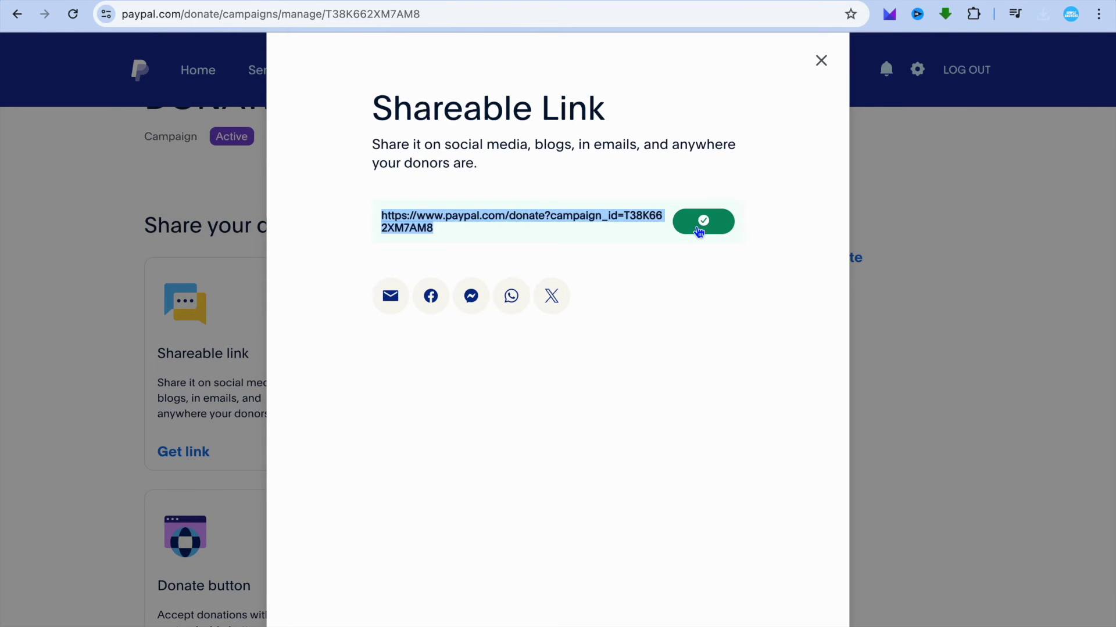
{"action": "key", "text": "ctrl+Tab"}
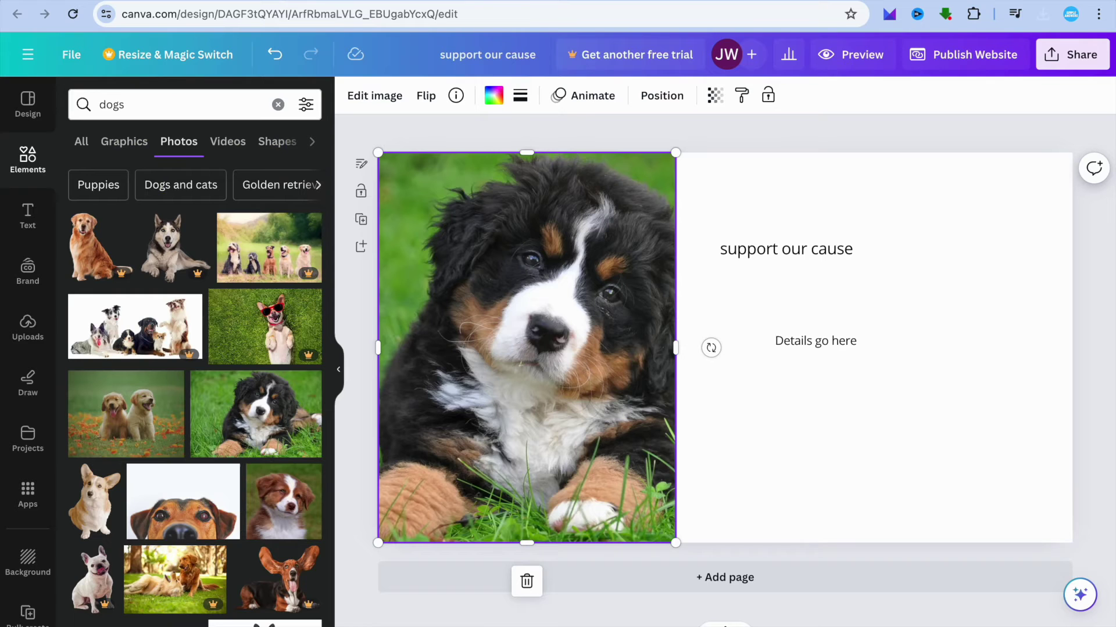
- Delete the 'Details go here' text and search Elements for 'button'
{"action": "left_click", "coordinate": [822, 343]}
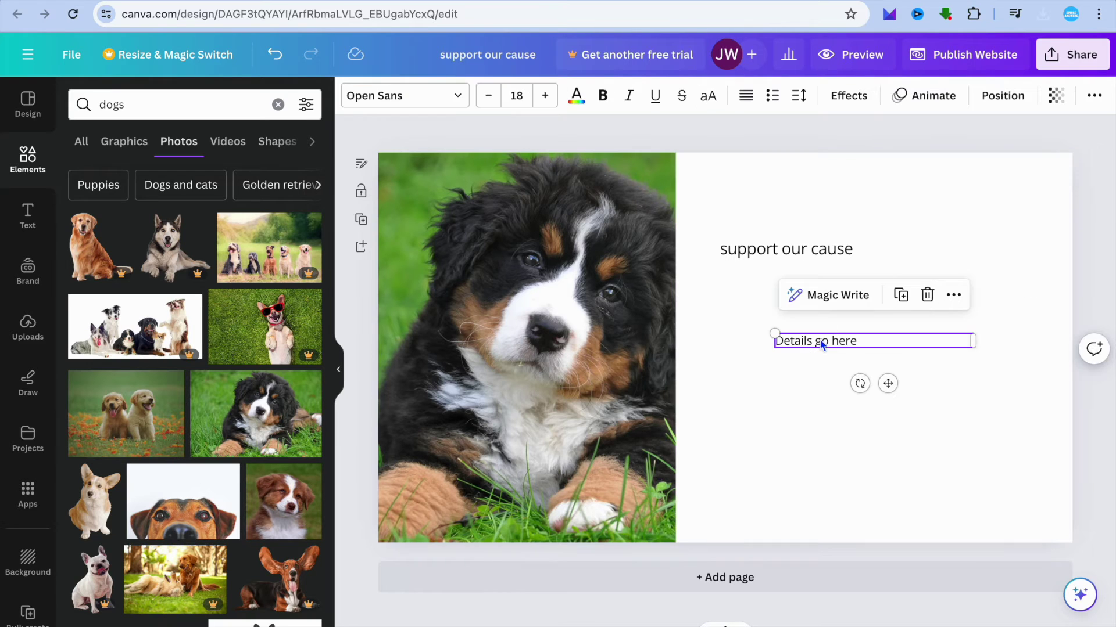
{"action": "left_click", "coordinate": [926, 296]}
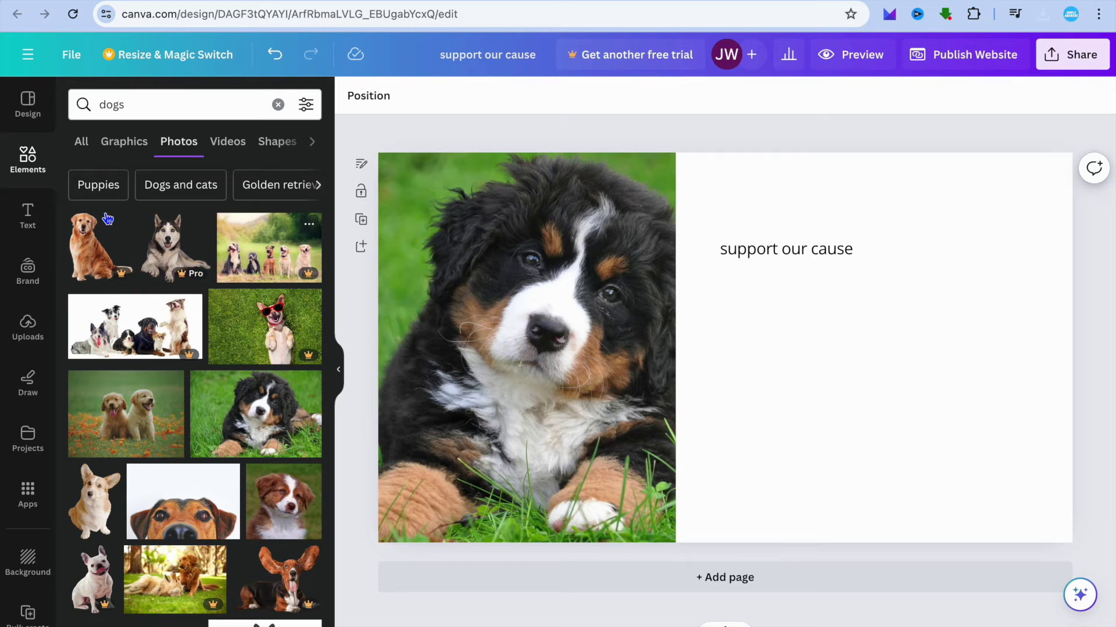
{"action": "left_click", "coordinate": [24, 170]}
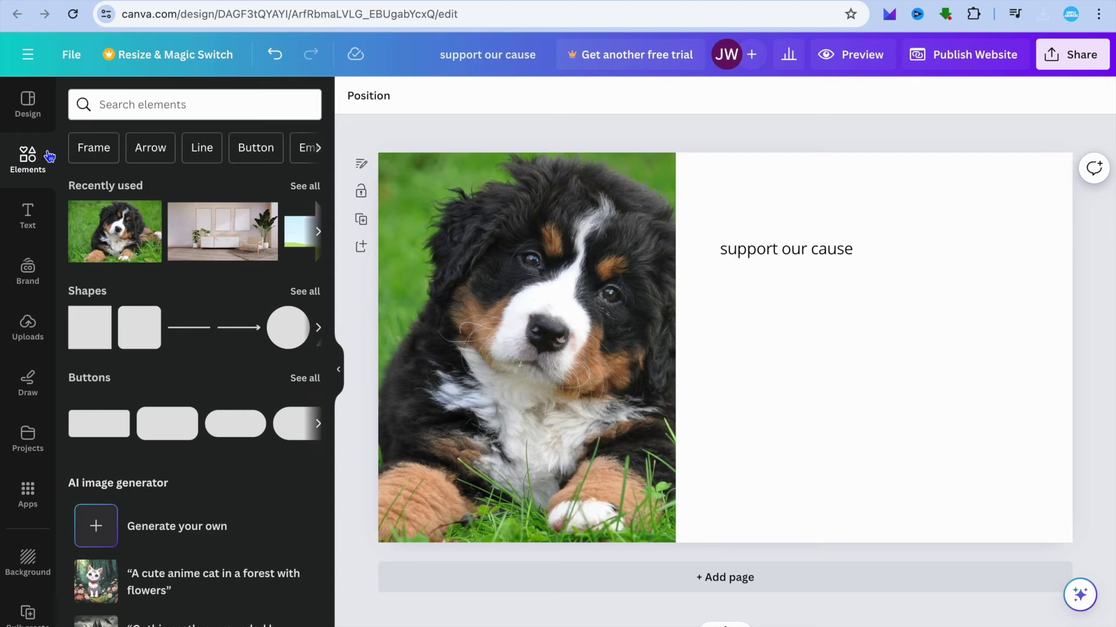
{"action": "left_click", "coordinate": [166, 107]}
{"action": "type", "text": "butt"}
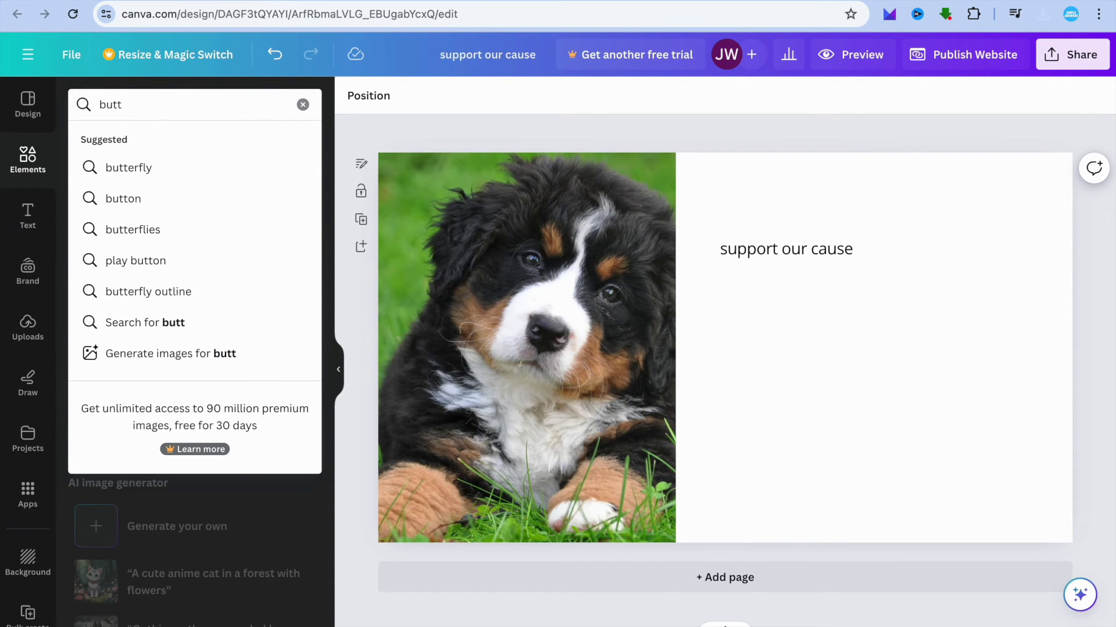
{"action": "left_click", "coordinate": [165, 199]}
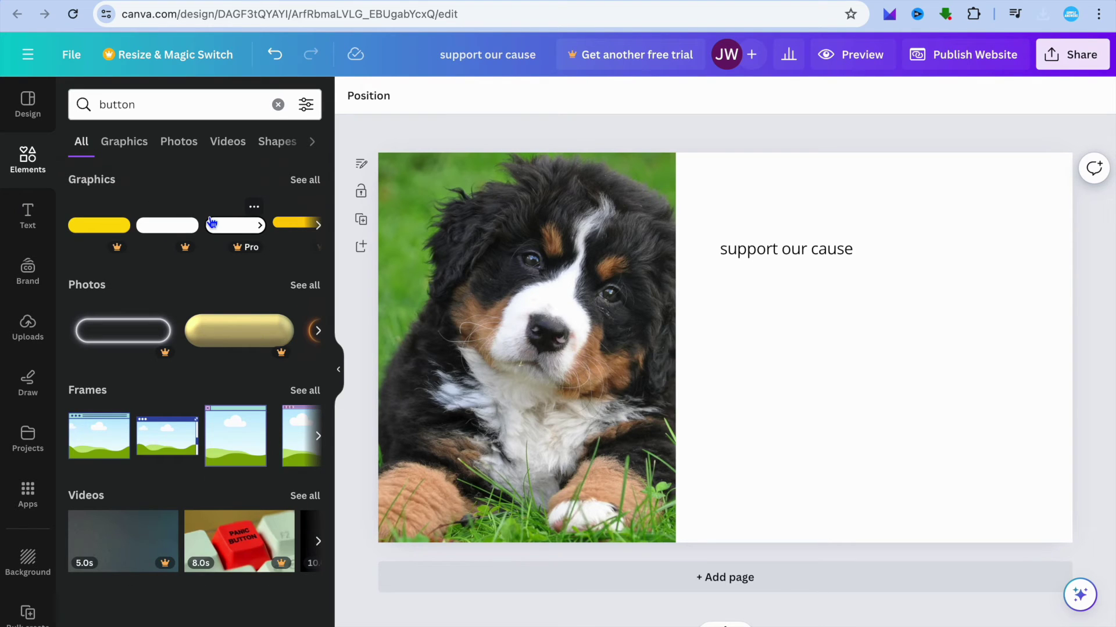
- Add the yellow START button graphic from the button graphics to the page
{"action": "left_click", "coordinate": [305, 181]}
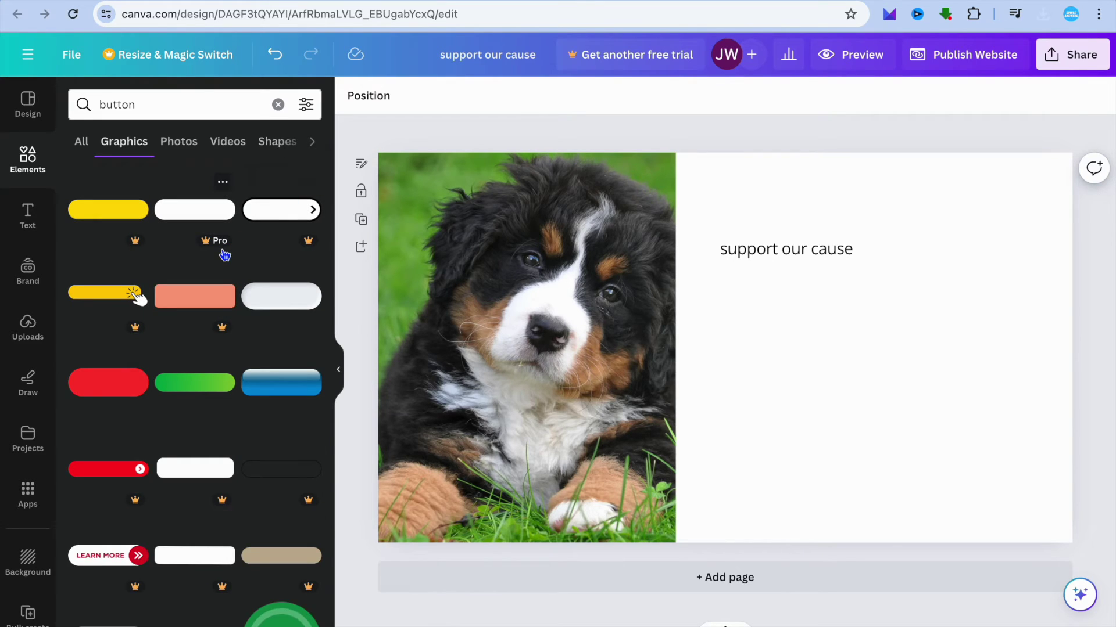
{"action": "scroll", "coordinate": [224, 255], "scroll_direction": "down", "scroll_amount": 4}
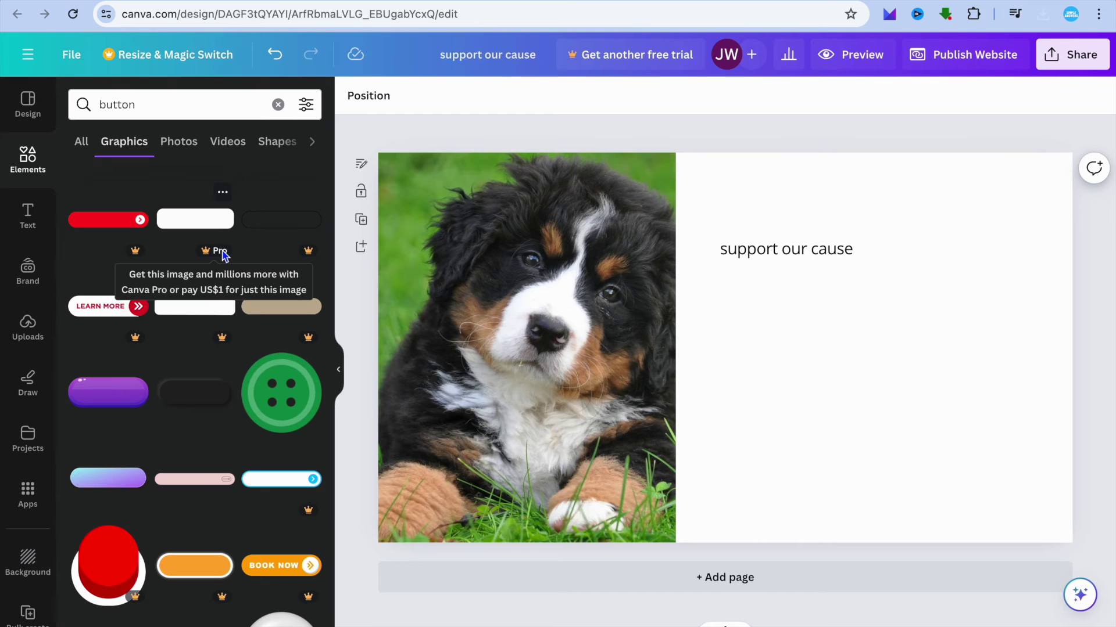
{"action": "scroll", "coordinate": [223, 296], "scroll_direction": "down", "scroll_amount": 1}
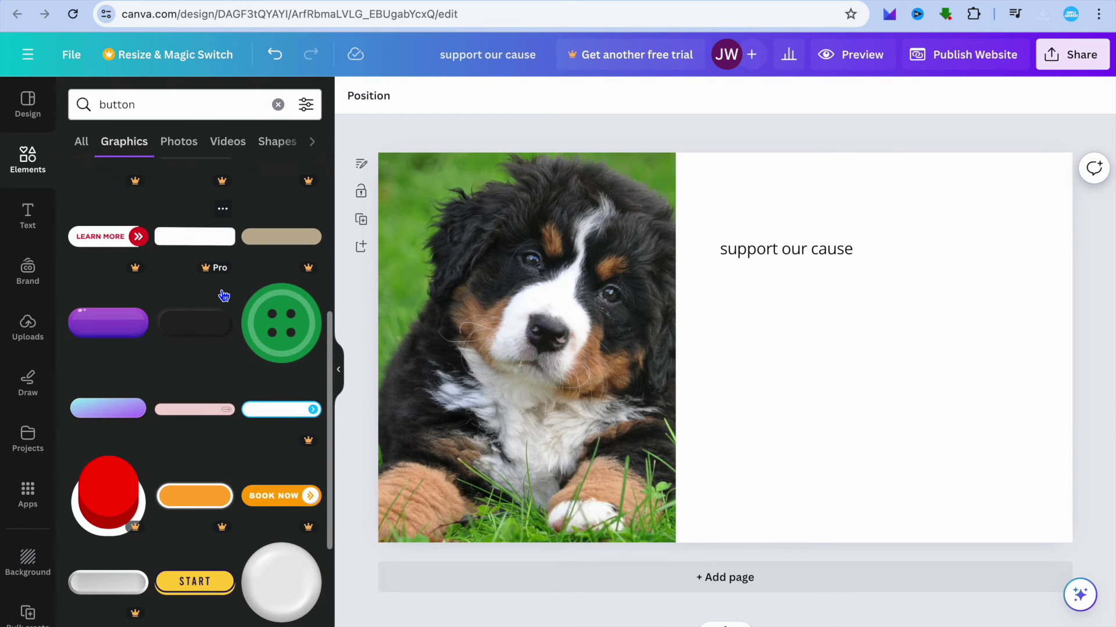
{"action": "scroll", "coordinate": [224, 292], "scroll_direction": "up", "scroll_amount": 2}
{"action": "scroll", "coordinate": [224, 294], "scroll_direction": "down", "scroll_amount": 4}
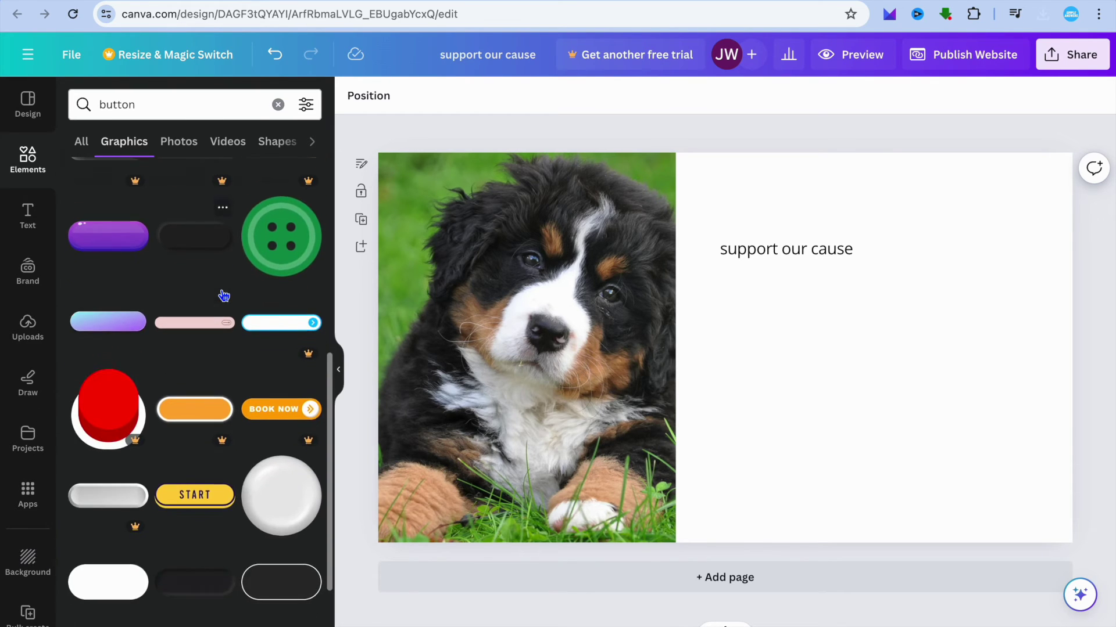
{"action": "left_click", "coordinate": [197, 501]}
{"action": "left_click", "coordinate": [835, 436]}
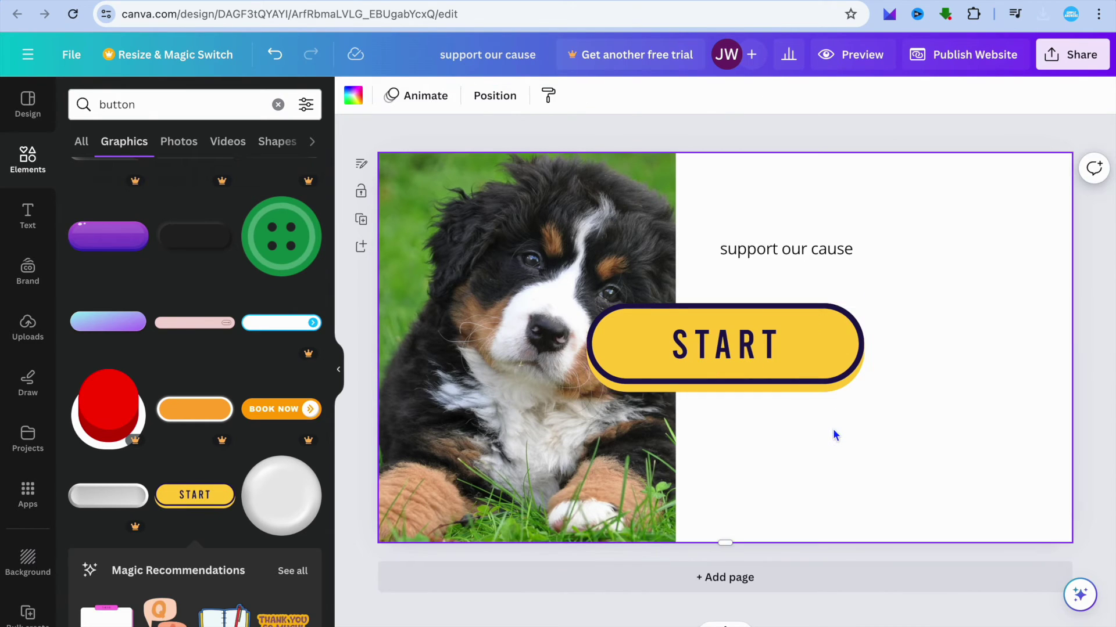
- Delete the yellow START graphic and add a shrunken blue-to-purple gradient button under 'support our cause'
{"action": "left_click_drag", "start_coordinate": [744, 348], "coordinate": [877, 341]}
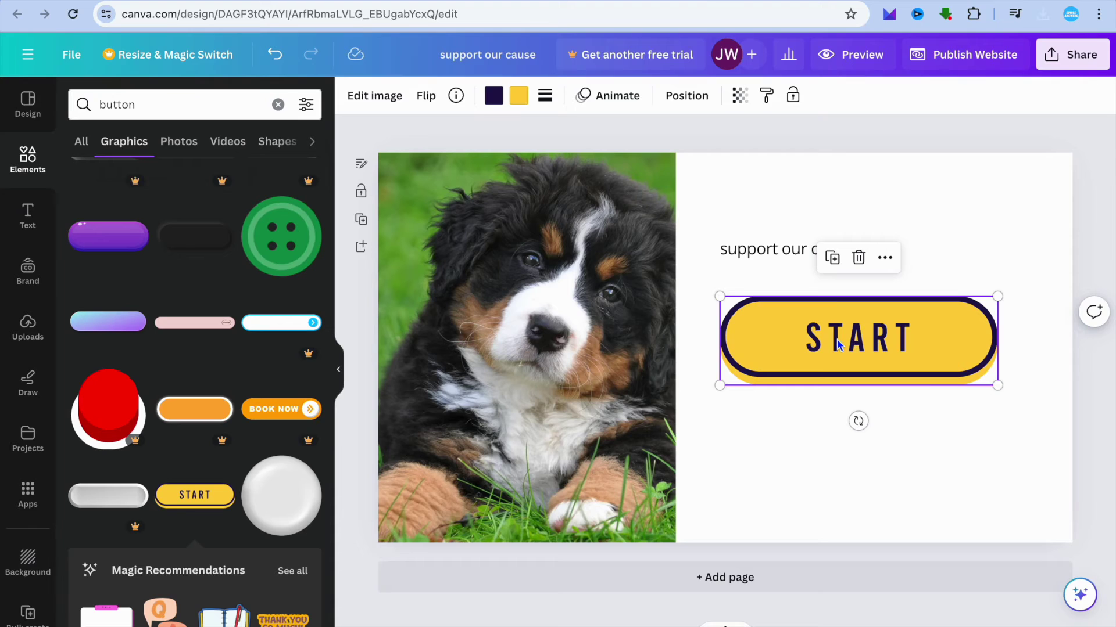
{"action": "left_click", "coordinate": [857, 266]}
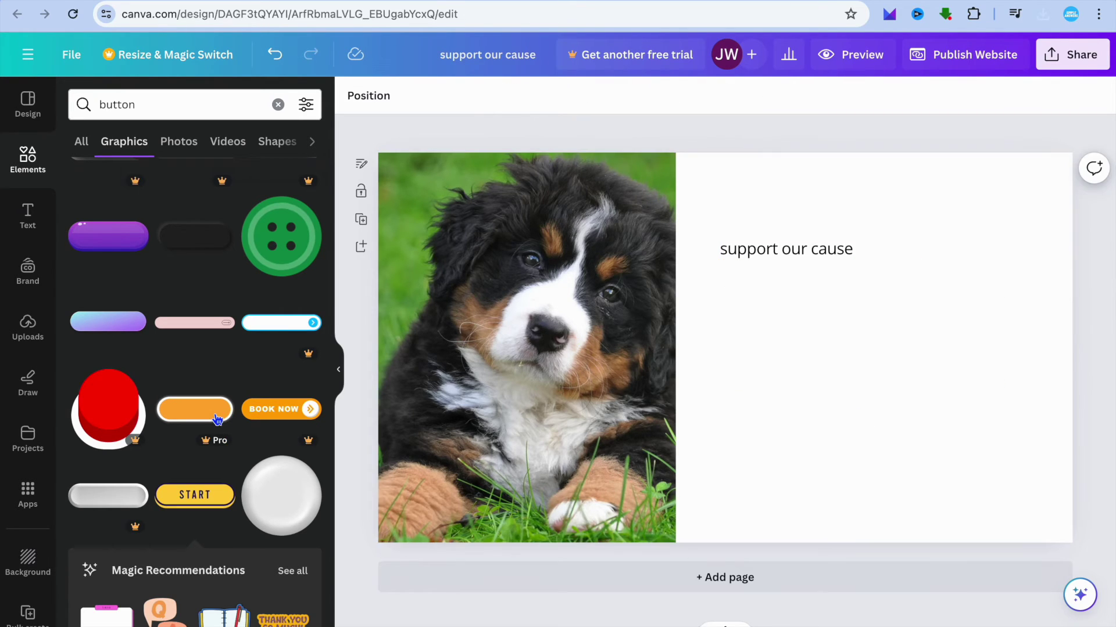
{"action": "left_click", "coordinate": [109, 324]}
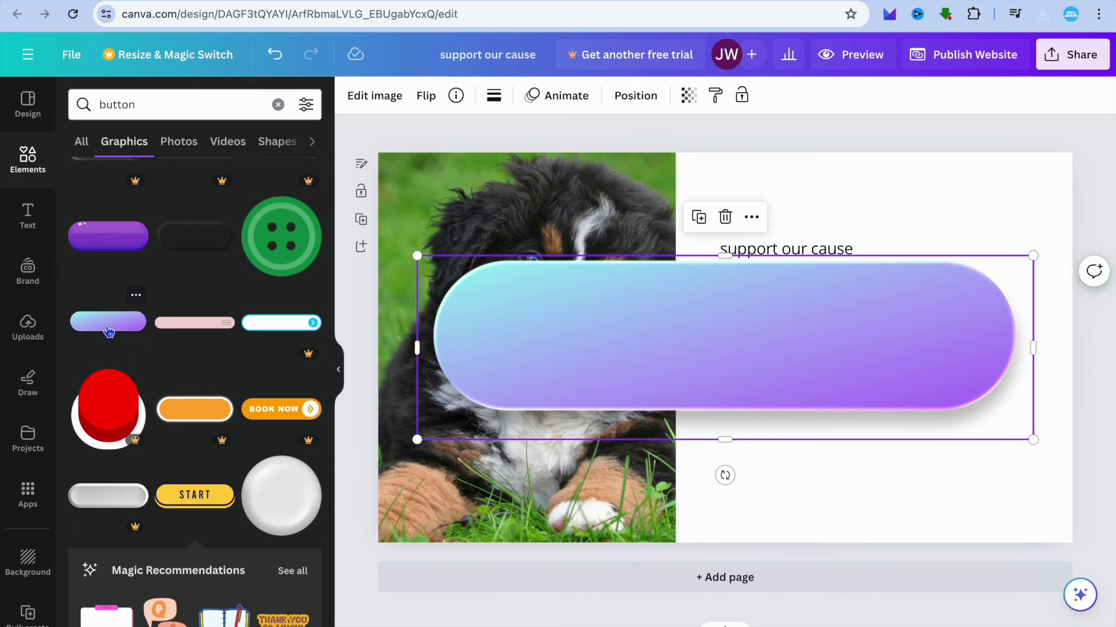
{"action": "left_click_drag", "start_coordinate": [418, 256], "coordinate": [707, 334]}
{"action": "left_click_drag", "start_coordinate": [882, 399], "coordinate": [887, 351]}
{"action": "left_click", "coordinate": [28, 227]}
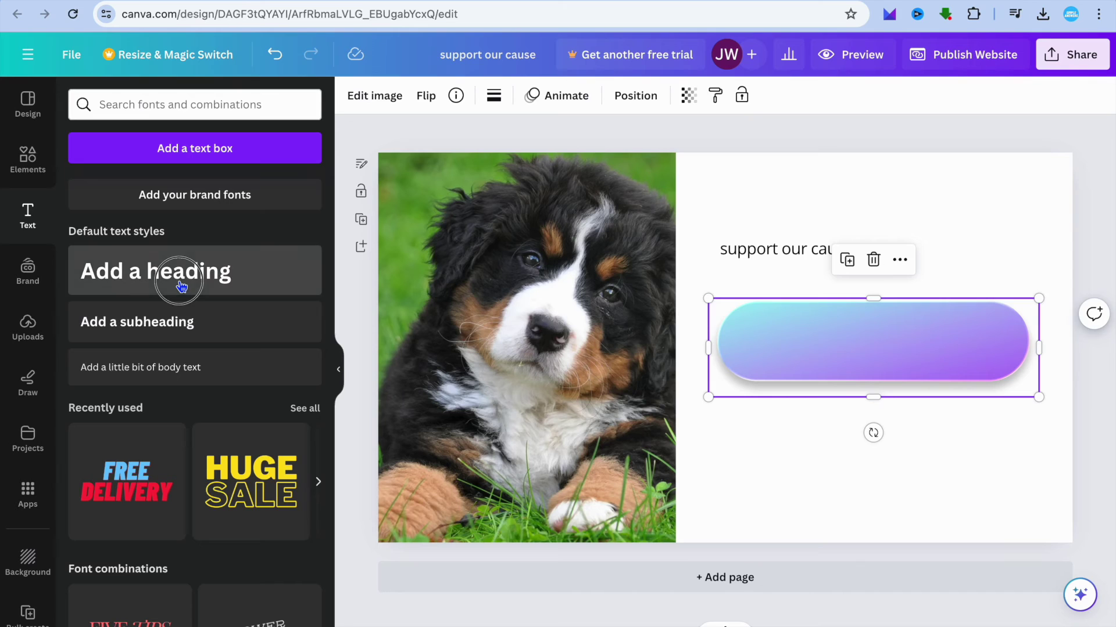
- Add a resized heading centred on the gradient button reading 'click here'
{"action": "left_click", "coordinate": [180, 283]}
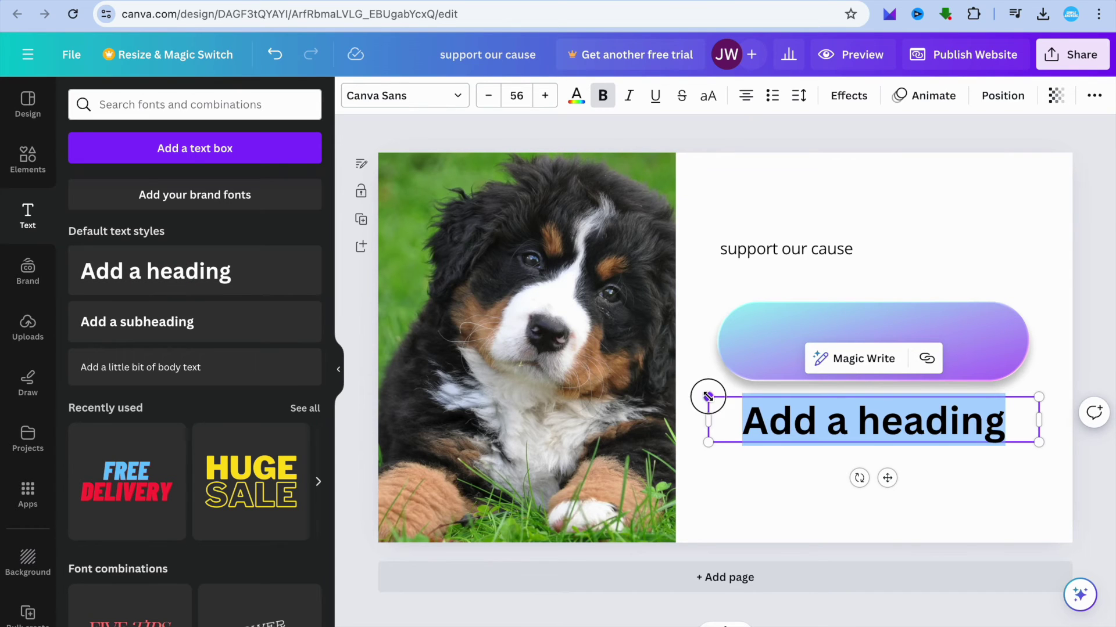
{"action": "left_click_drag", "start_coordinate": [708, 397], "coordinate": [801, 410]}
{"action": "left_click", "coordinate": [845, 501]}
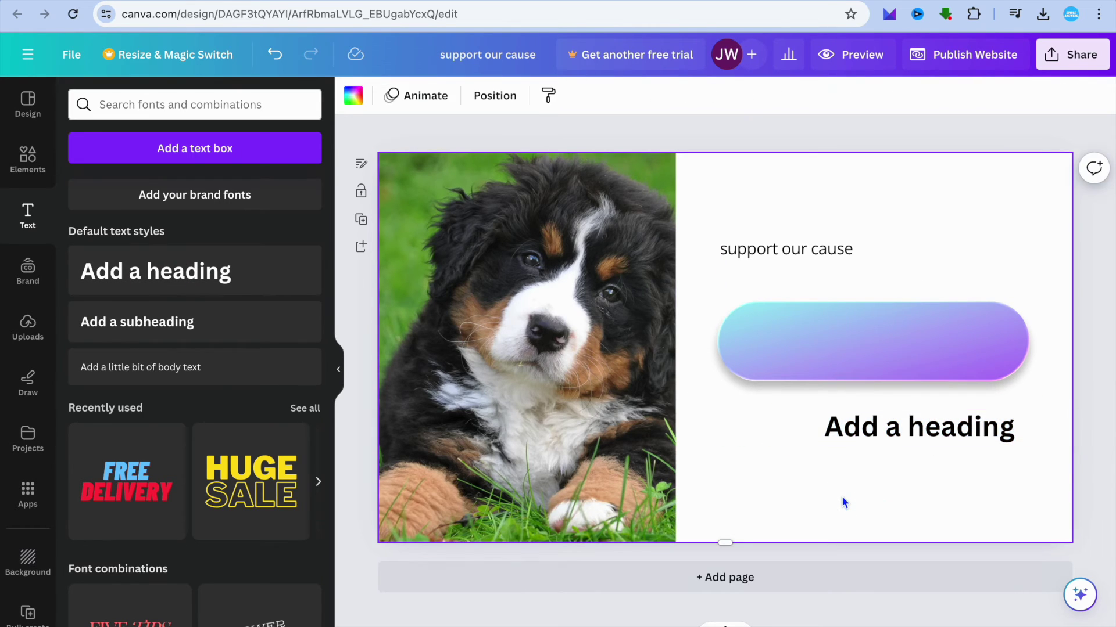
{"action": "left_click_drag", "start_coordinate": [911, 419], "coordinate": [864, 345]}
{"action": "left_click", "coordinate": [862, 342]}
{"action": "left_click_drag", "start_coordinate": [979, 343], "coordinate": [750, 345]}
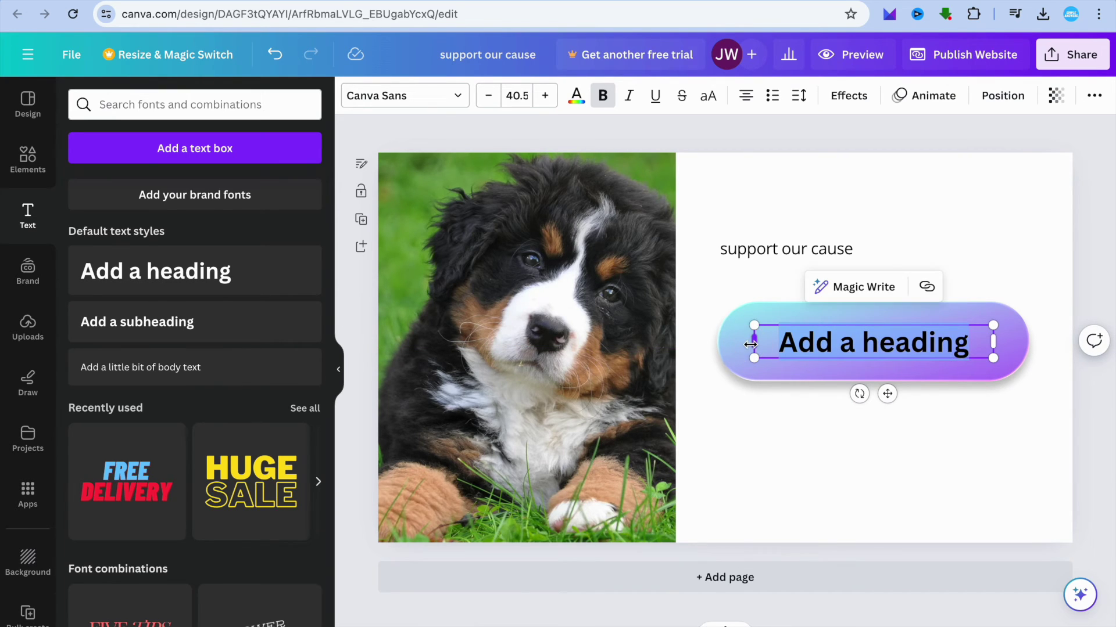
{"action": "type", "text": "to"}
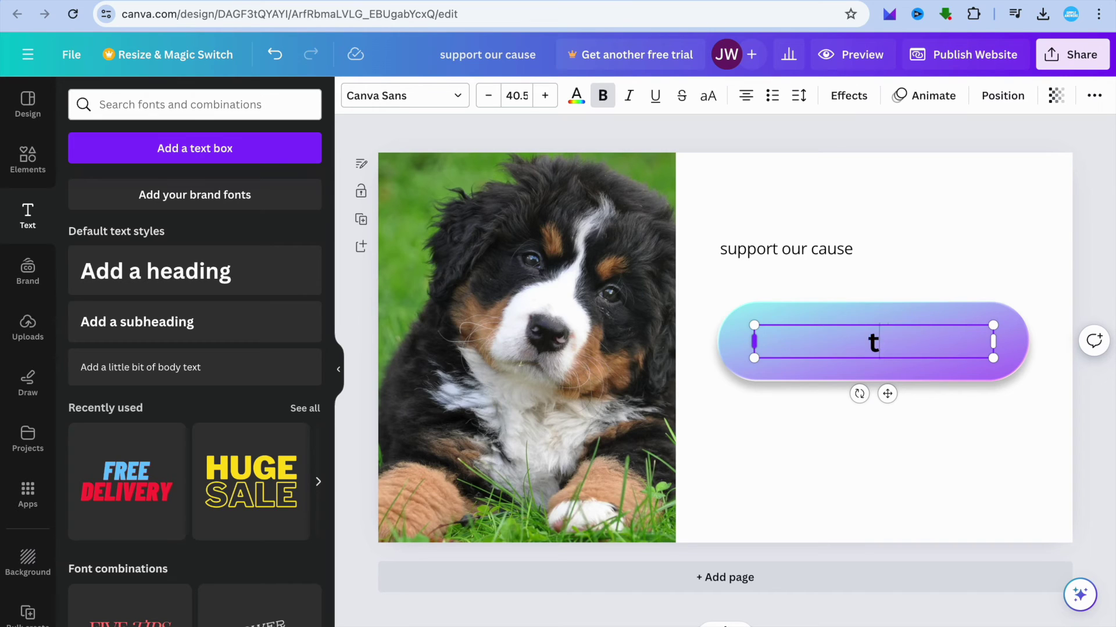
{"action": "key", "text": "BackSpace"}
{"action": "key", "text": "BackSpace"}
{"action": "type", "text": "click"}
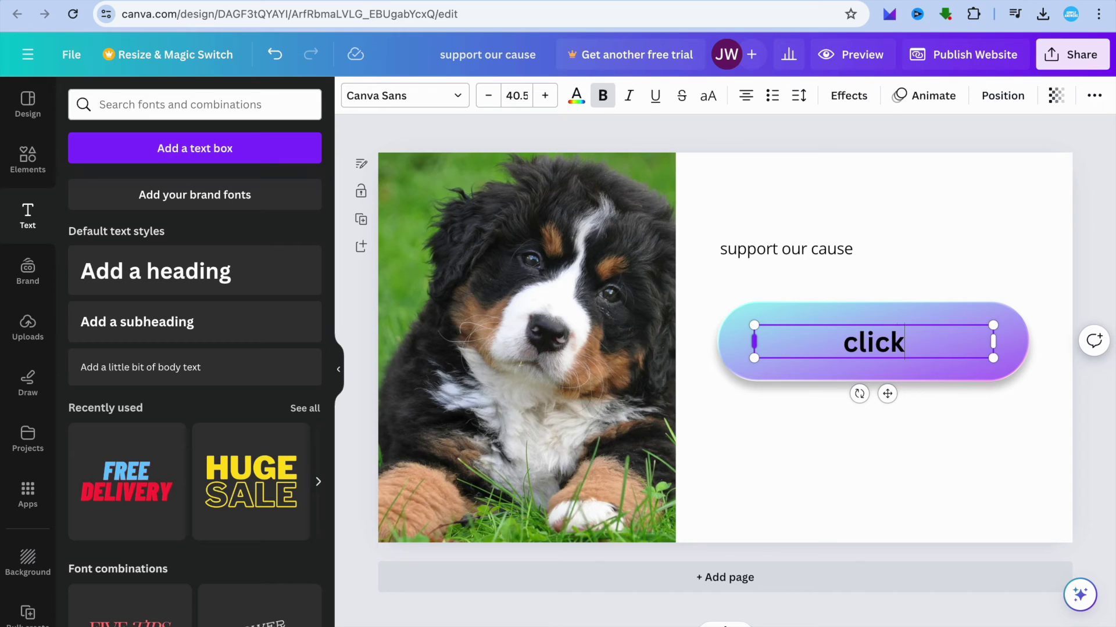
{"action": "type", "text": " here"}
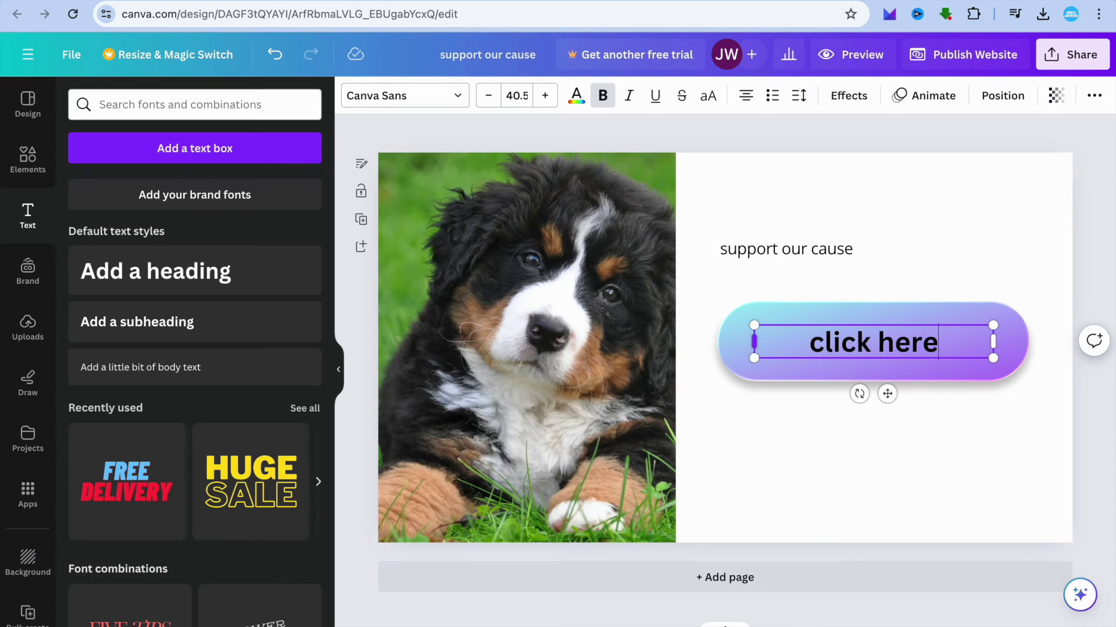
- Link the 'click here' text to the pasted PayPal donation URL
{"action": "left_click_drag", "start_coordinate": [934, 352], "coordinate": [772, 344]}
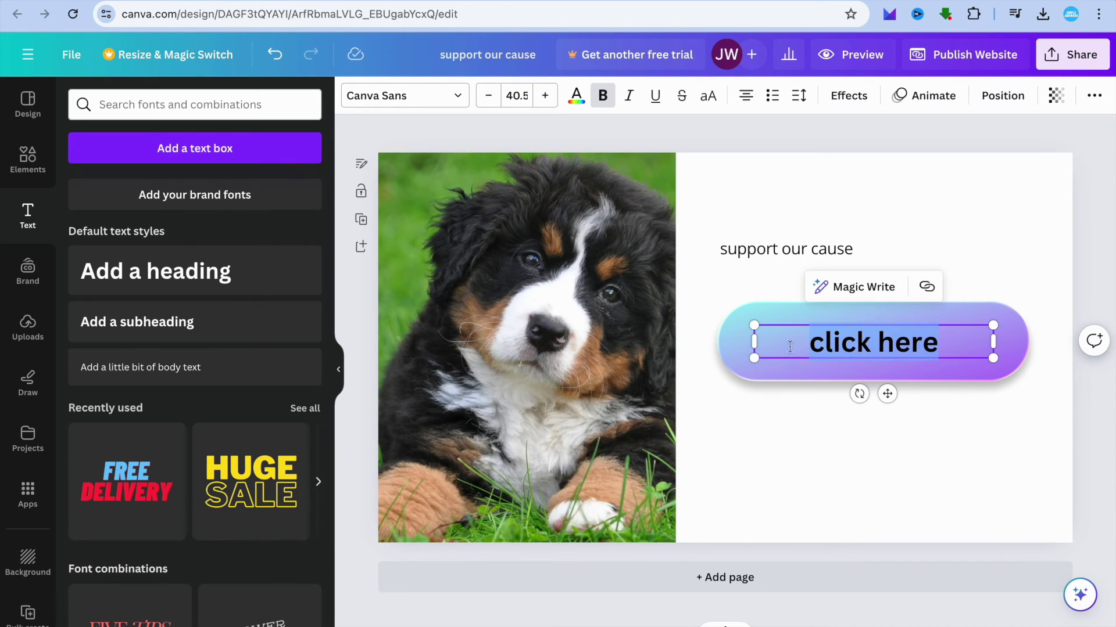
{"action": "left_click", "coordinate": [926, 287]}
{"action": "right_click", "coordinate": [917, 358]}
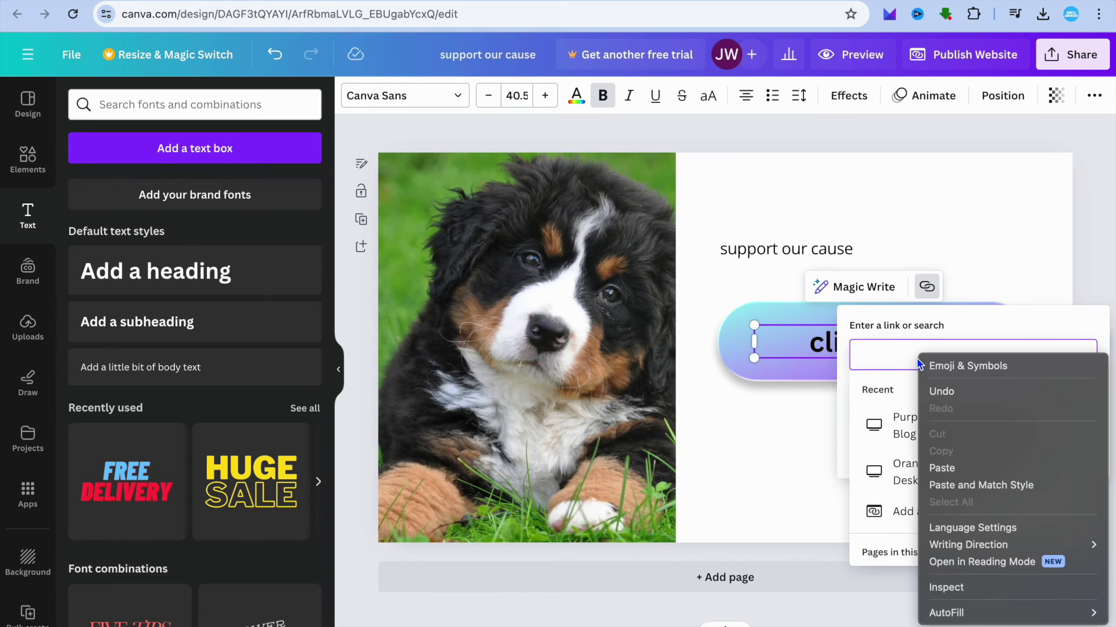
{"action": "left_click", "coordinate": [926, 465]}
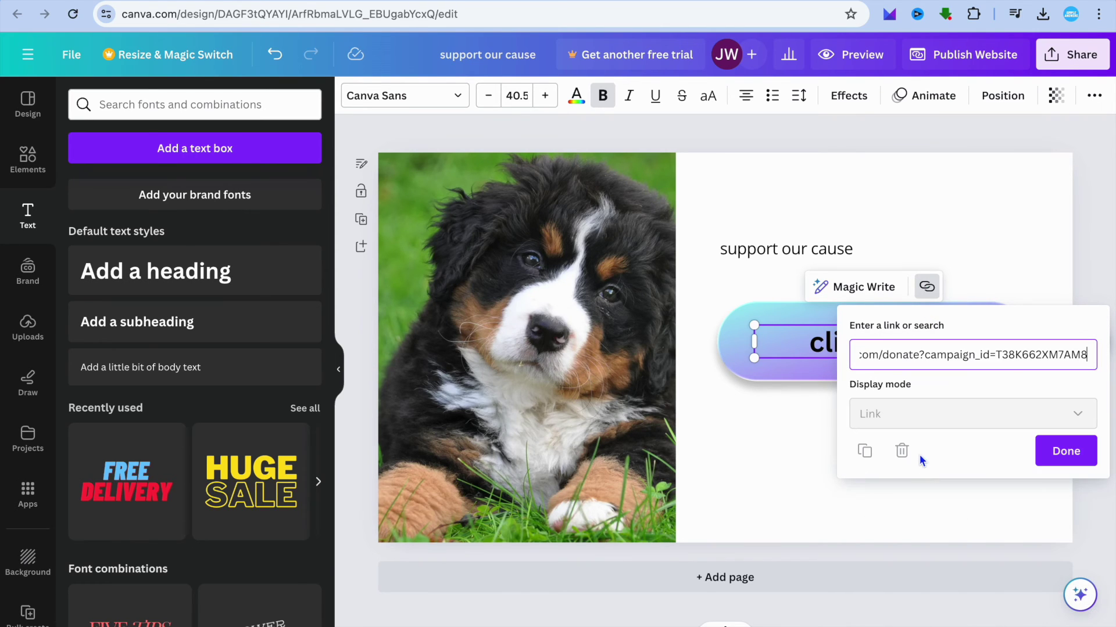
{"action": "key", "text": "Return"}
{"action": "left_click", "coordinate": [1058, 510]}
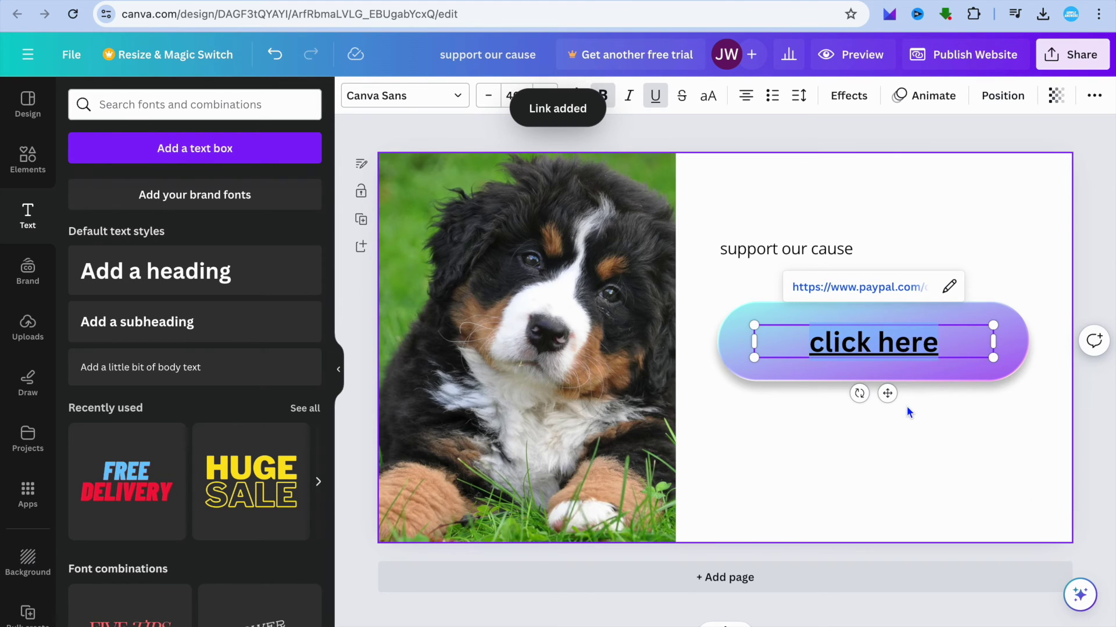
{"action": "left_click", "coordinate": [947, 418]}
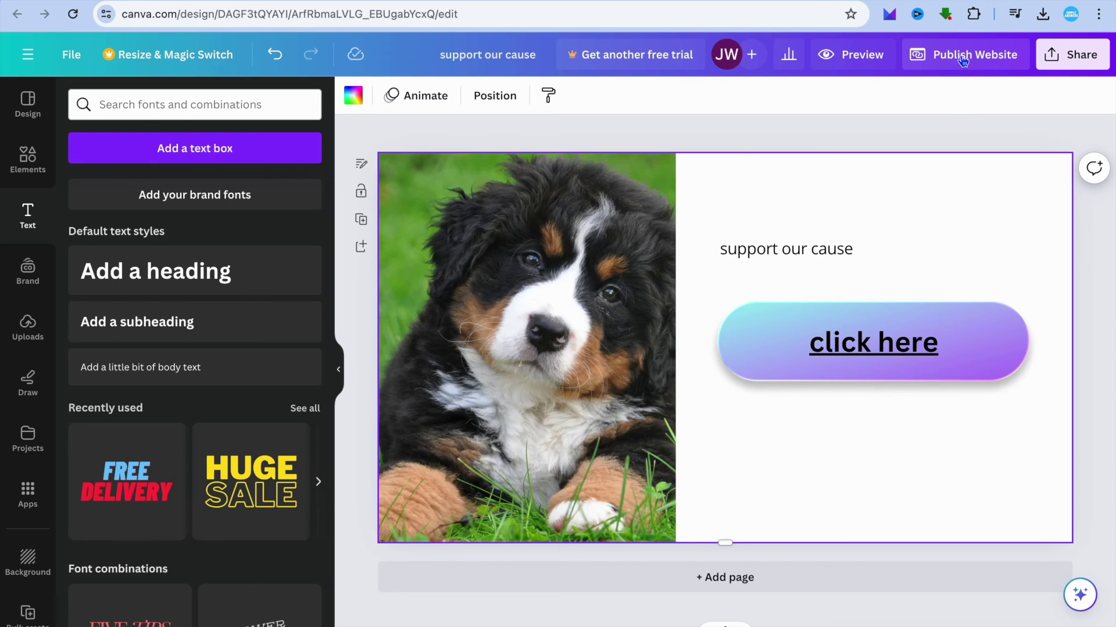
{"action": "left_click", "coordinate": [863, 61]}
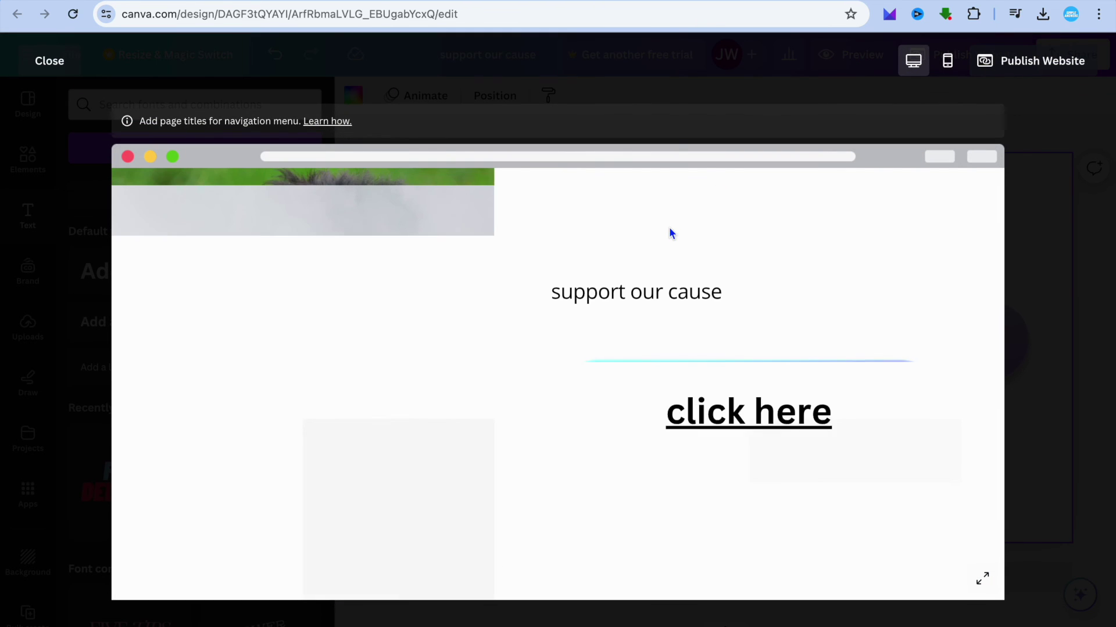
{"action": "scroll", "coordinate": [427, 314], "scroll_direction": "down", "scroll_amount": 1}
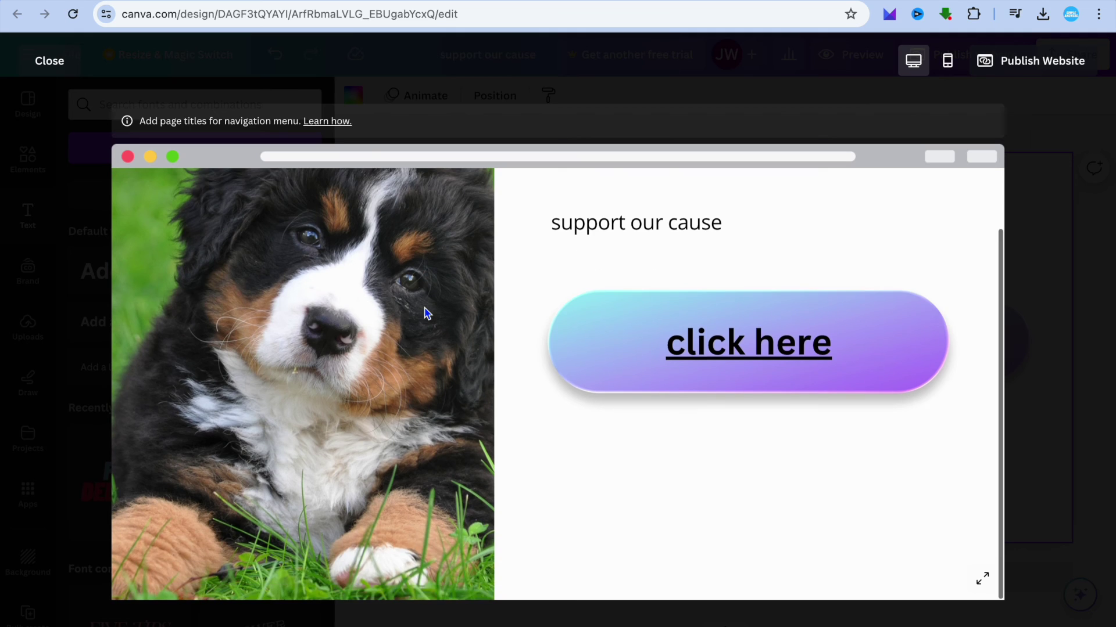
{"action": "scroll", "coordinate": [429, 317], "scroll_direction": "up", "scroll_amount": 1}
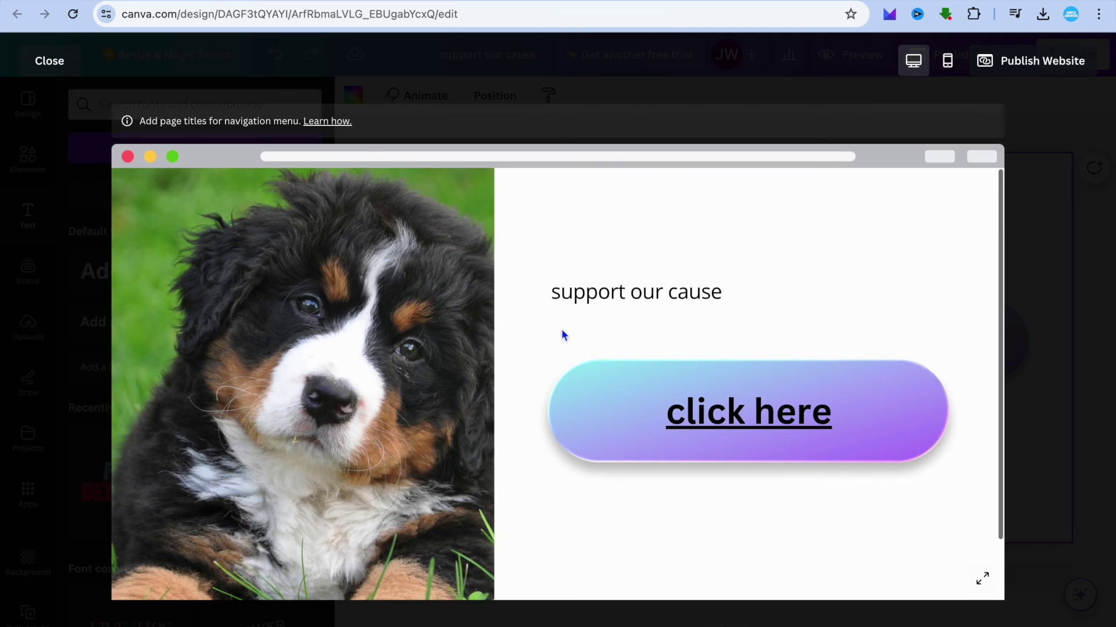
{"action": "left_click", "coordinate": [724, 414]}
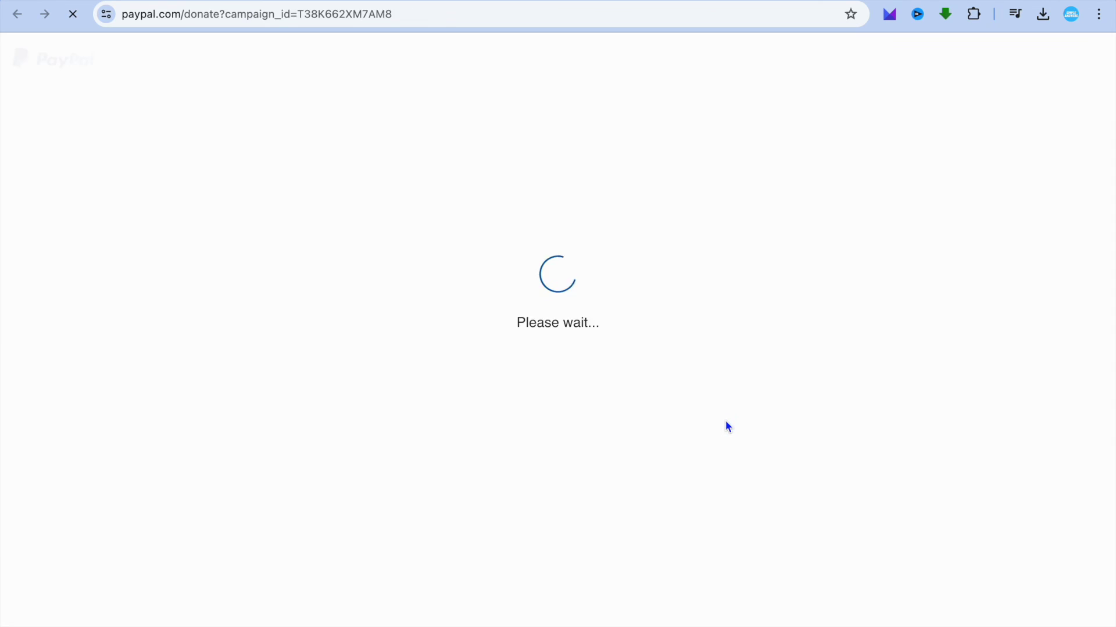
{"action": "scroll", "coordinate": [514, 296], "scroll_direction": "down", "scroll_amount": 5}
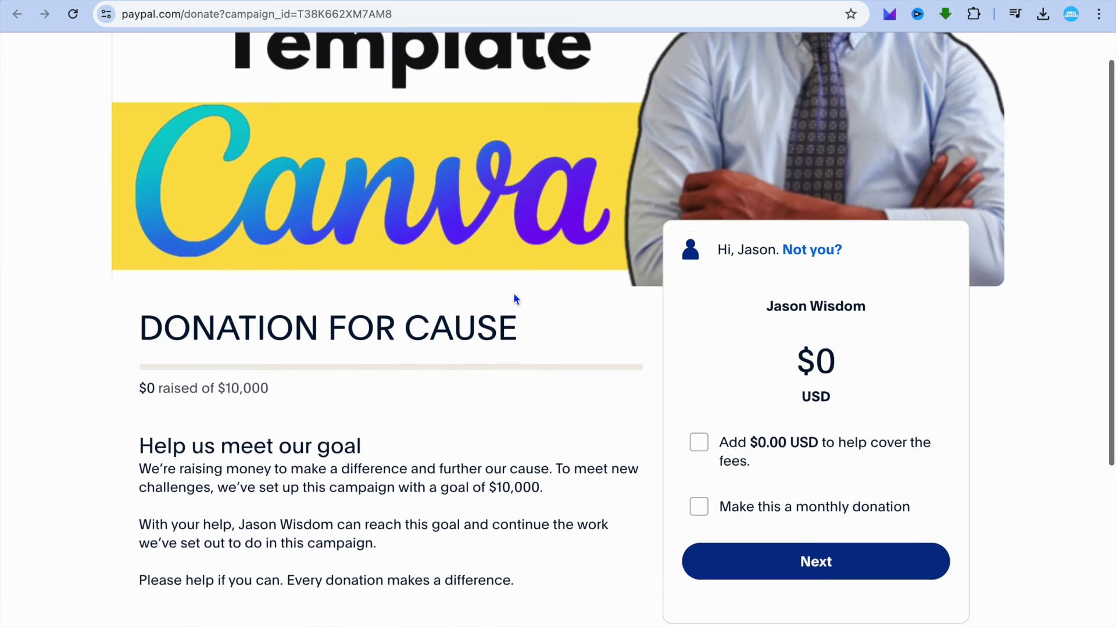
{"action": "scroll", "coordinate": [514, 296], "scroll_direction": "up", "scroll_amount": 2}
{"action": "scroll", "coordinate": [515, 299], "scroll_direction": "up", "scroll_amount": 3}
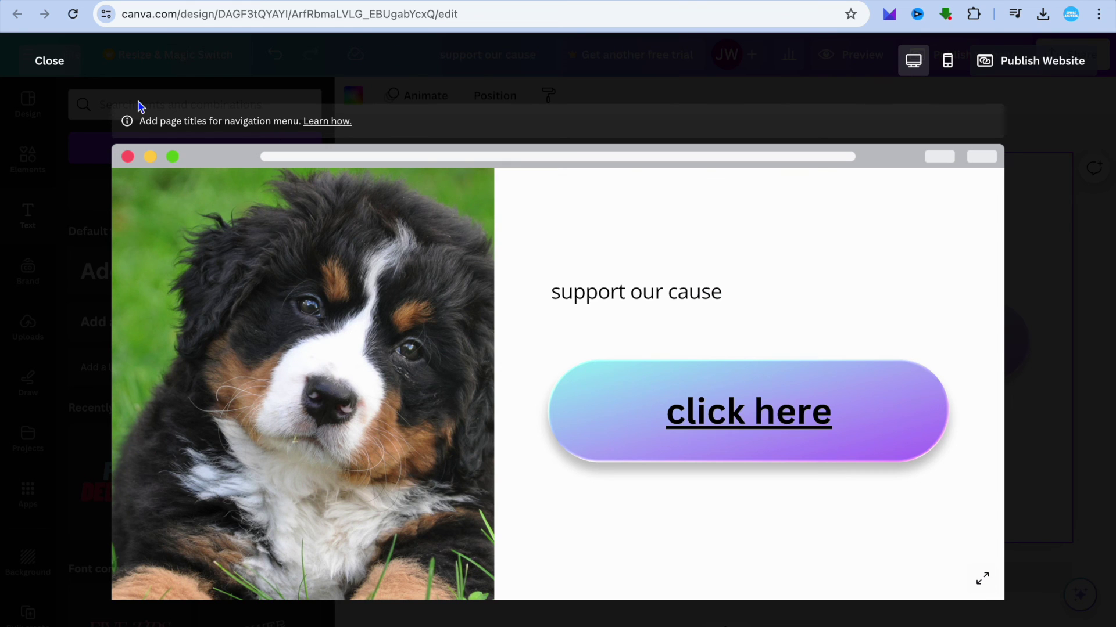
{"action": "left_click", "coordinate": [59, 74]}
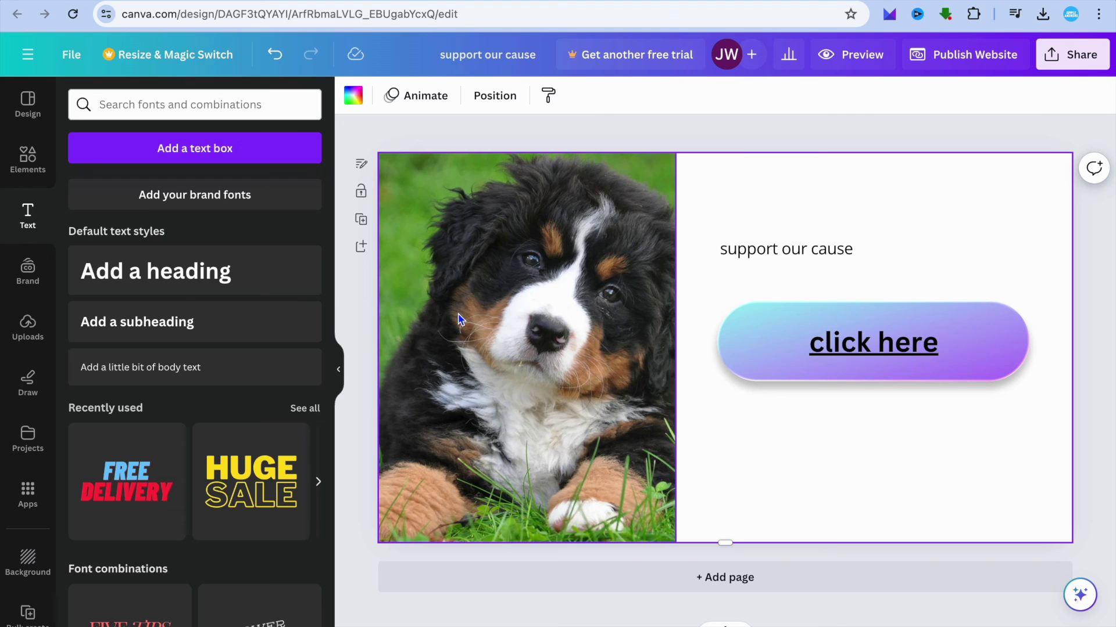
- Upload QR Code.png, add it to the page, and shrink it beneath the 'click here' button
{"action": "left_click", "coordinate": [28, 331]}
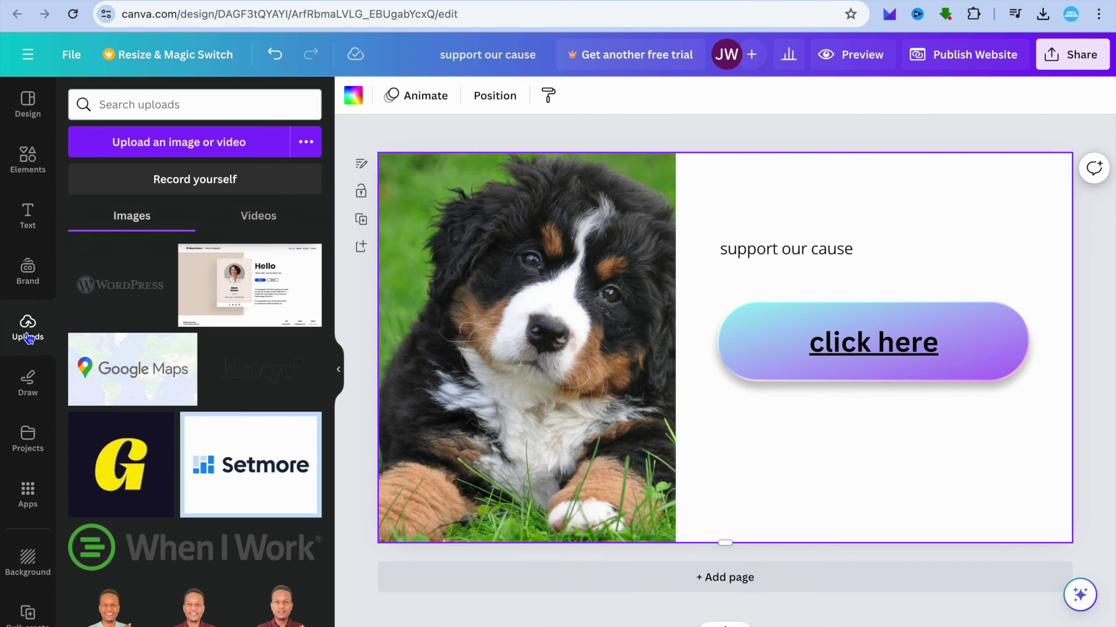
{"action": "left_click", "coordinate": [201, 144]}
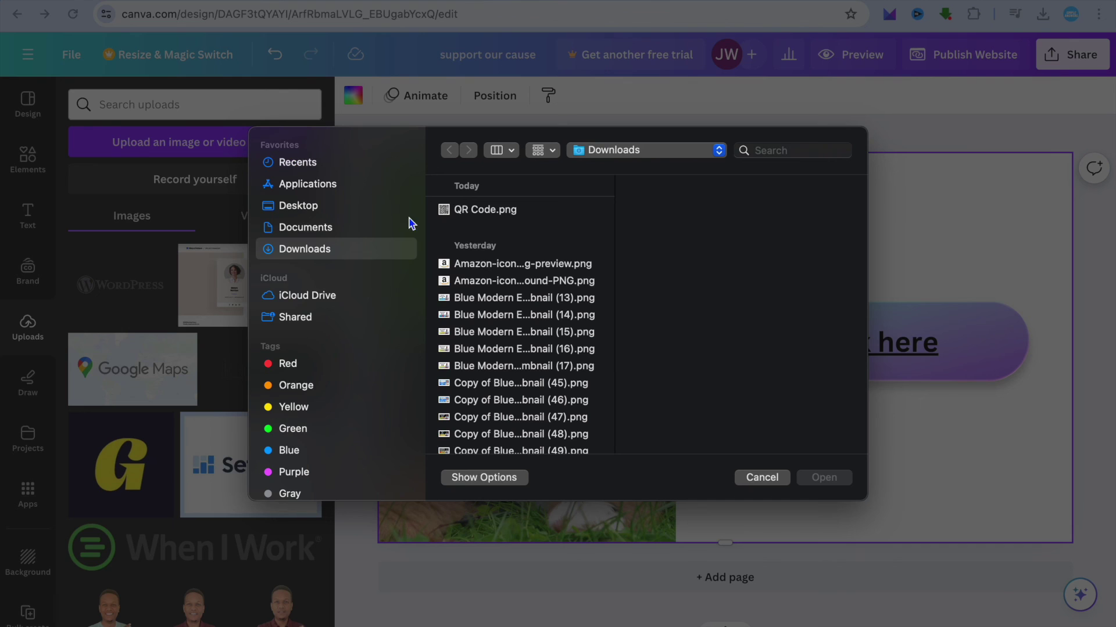
{"action": "left_click", "coordinate": [482, 211]}
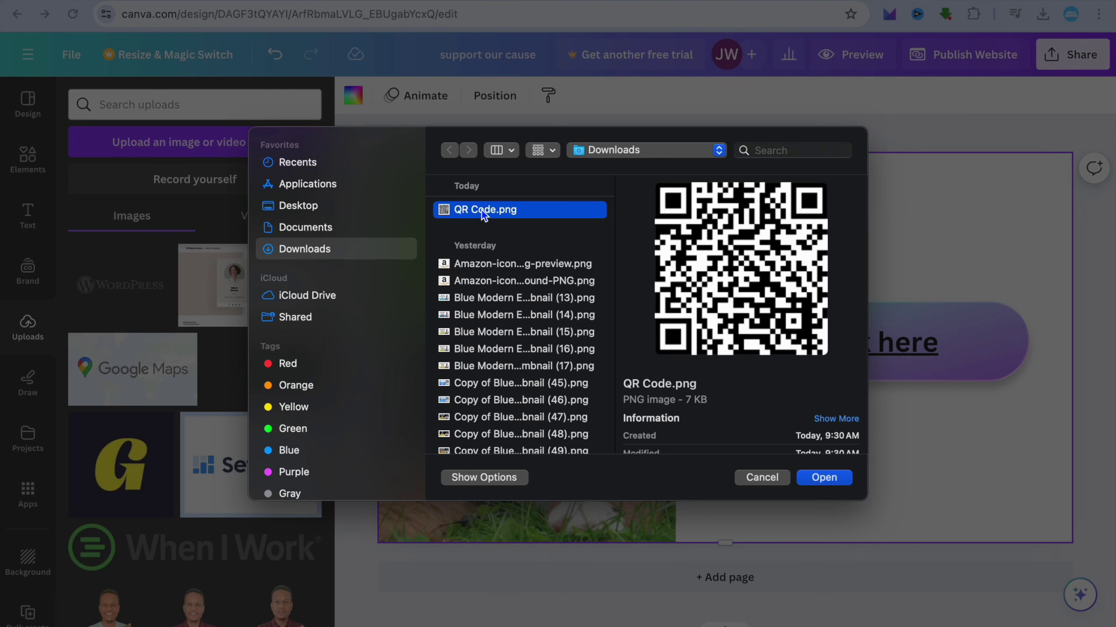
{"action": "left_click", "coordinate": [824, 478]}
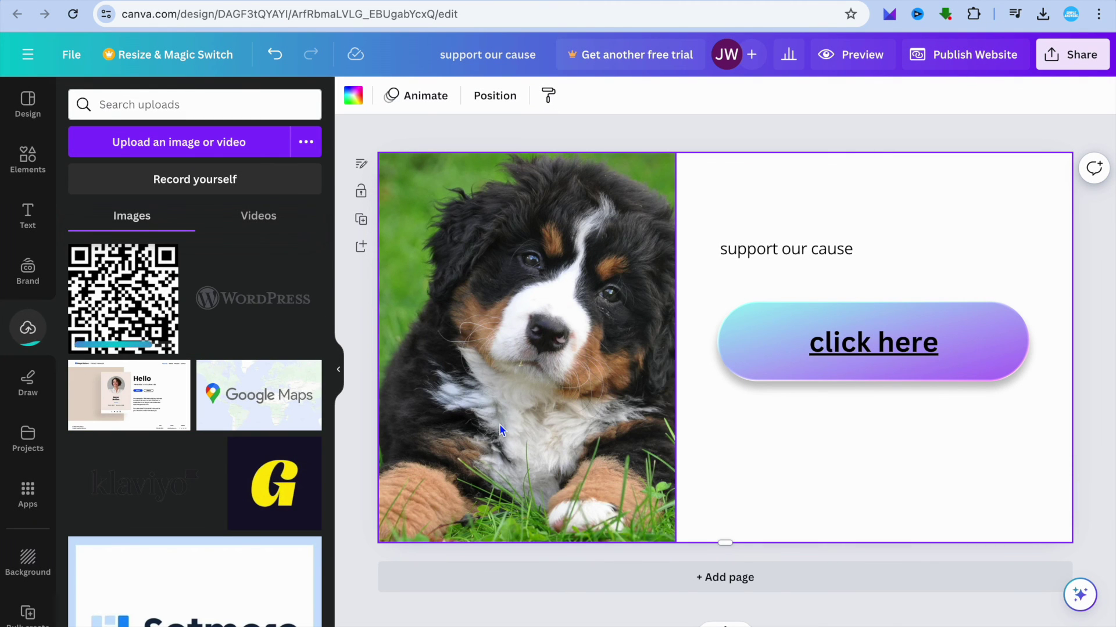
{"action": "left_click", "coordinate": [119, 312]}
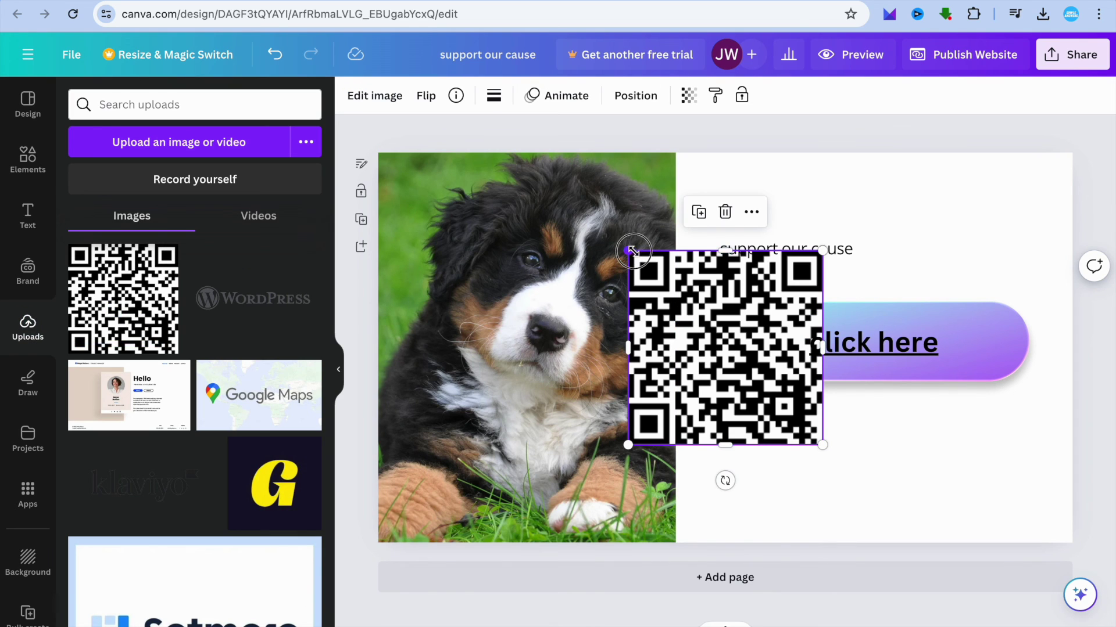
{"action": "left_click_drag", "start_coordinate": [629, 251], "coordinate": [697, 316]}
{"action": "left_click_drag", "start_coordinate": [747, 381], "coordinate": [848, 470]}
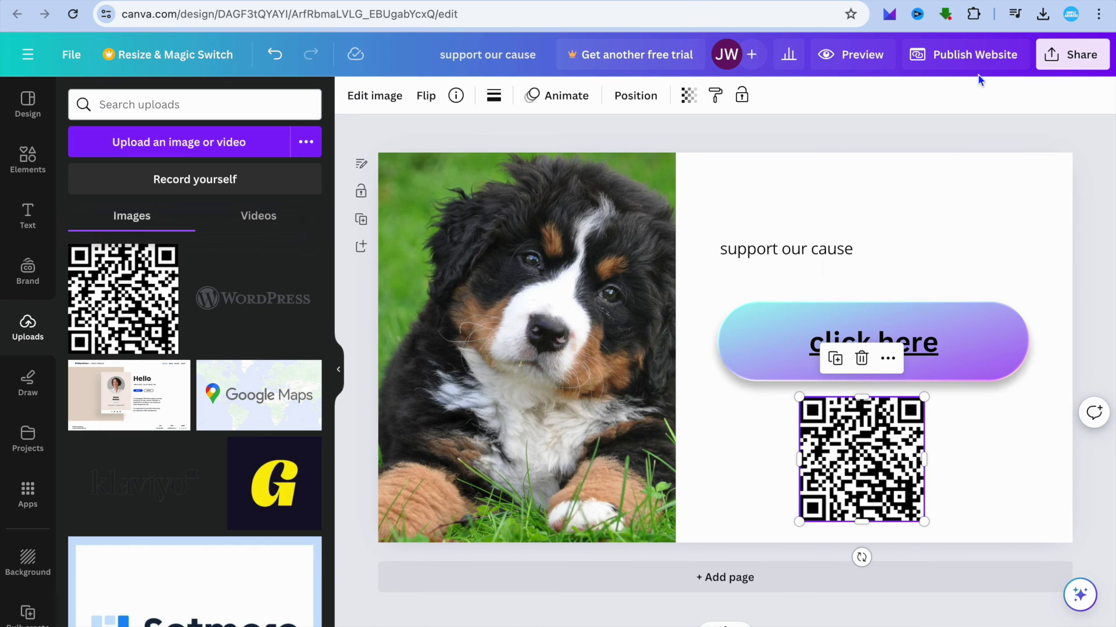